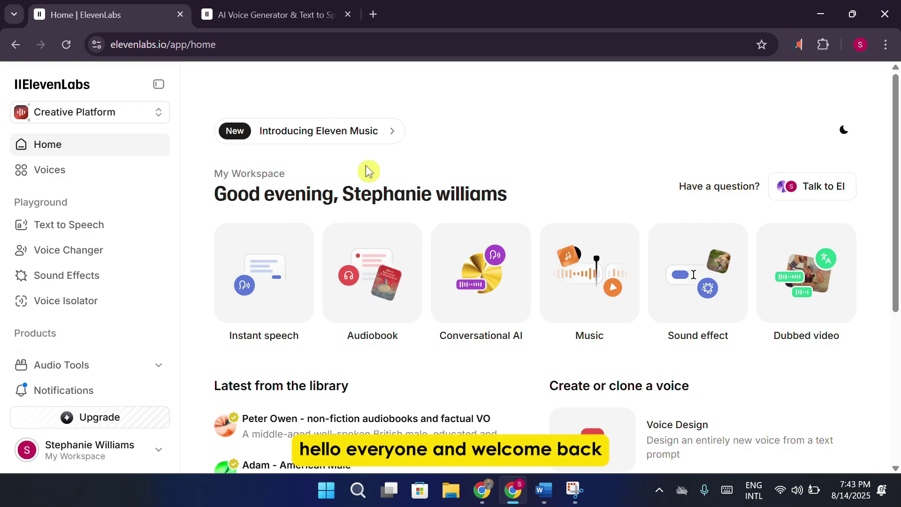
Step: Generate the lullaby from the nursery-rhyme prompt and draft an acoustic guitar, slow piano, longer-outro refinement
left_click(114, 123)
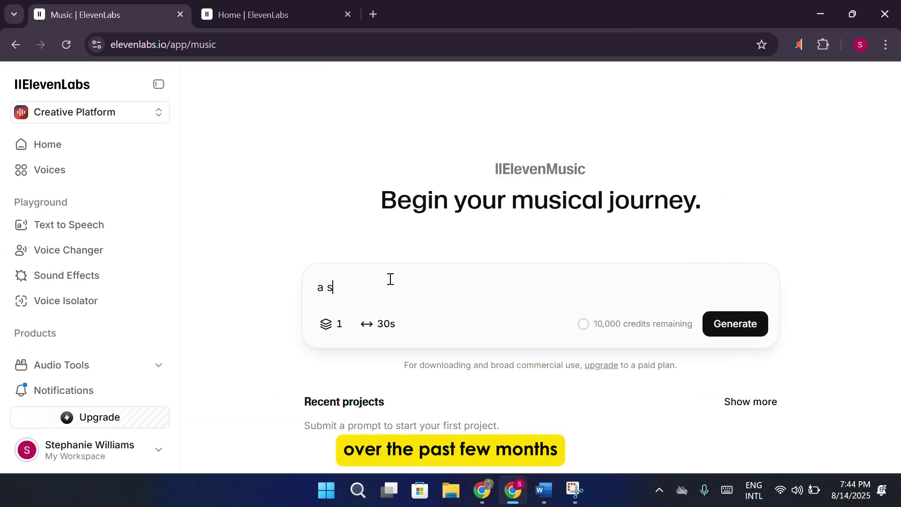
type("hort nur")
type("sery rhyme")
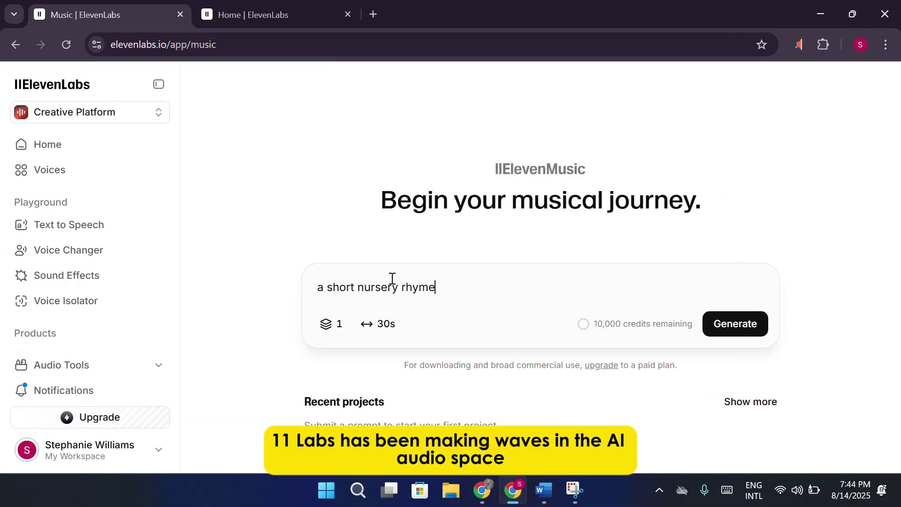
type(" for kids to fall asleep to.")
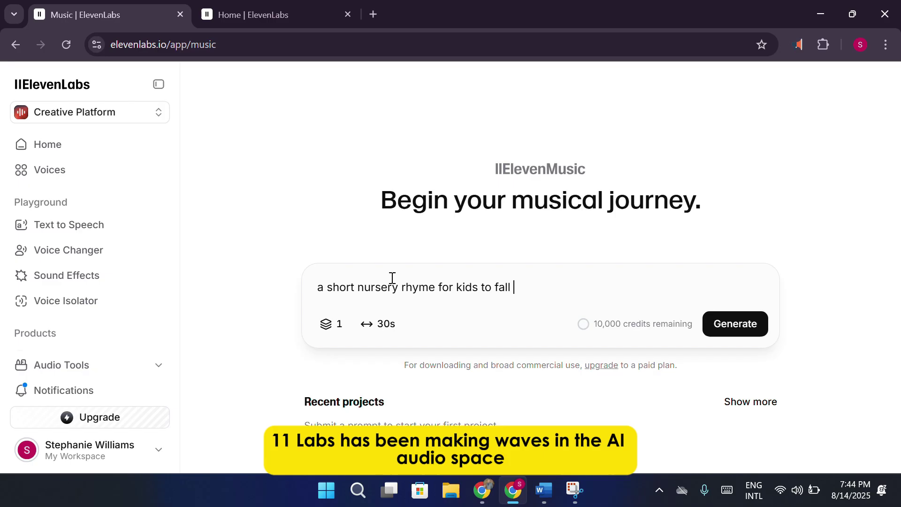
left_click(725, 326)
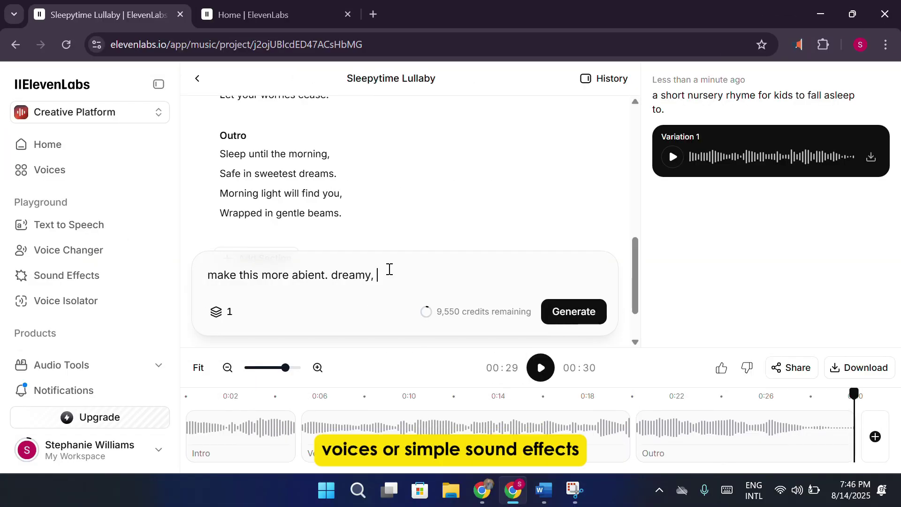
type("acoustic guiatr, slow piano")
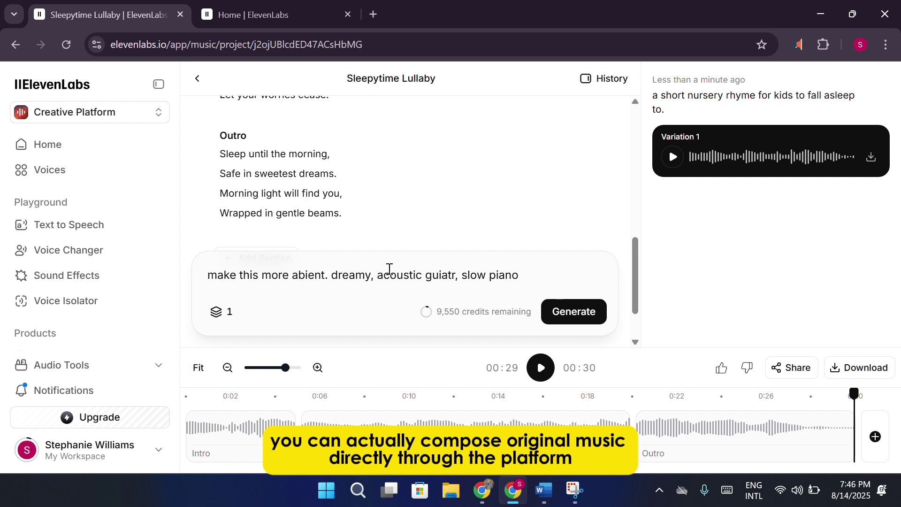
type(", slow tempo ")
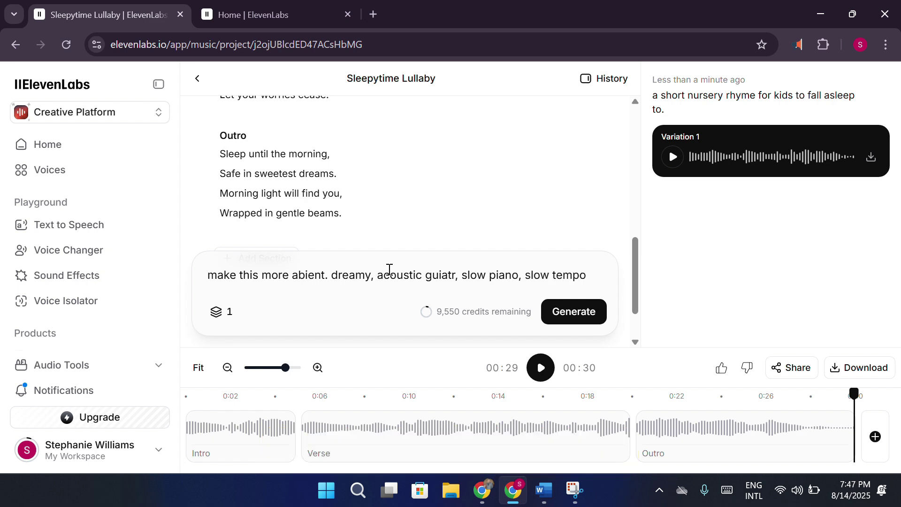
type(", longer outro")
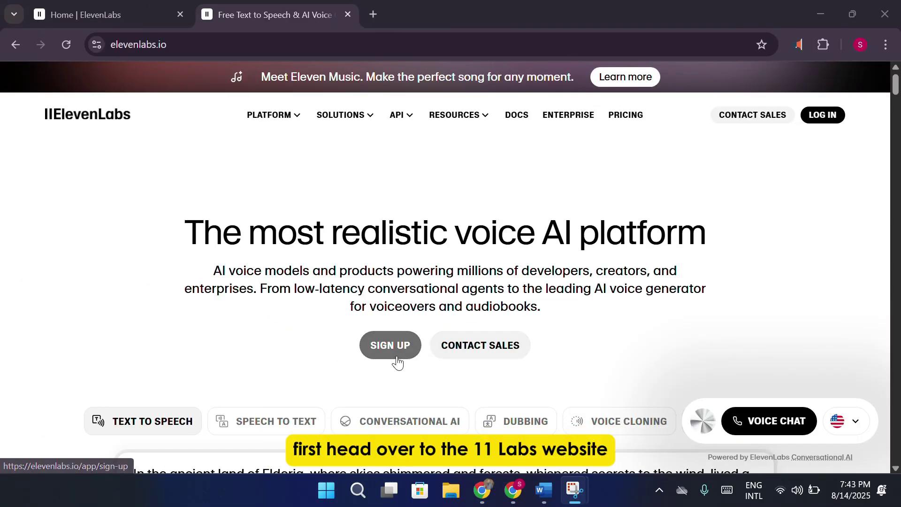
Step: Start creating an ElevenLabs account from the elevenlabs.io SIGN UP button
left_click(393, 350)
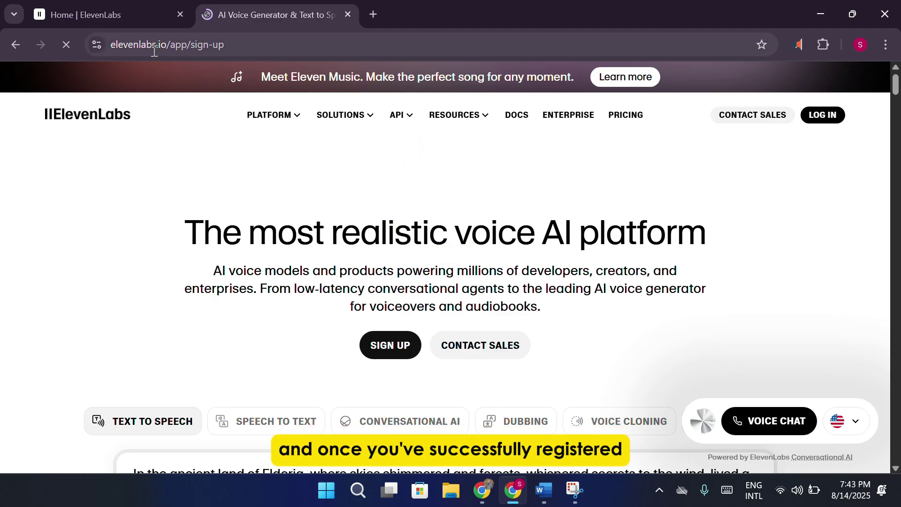
left_click(133, 20)
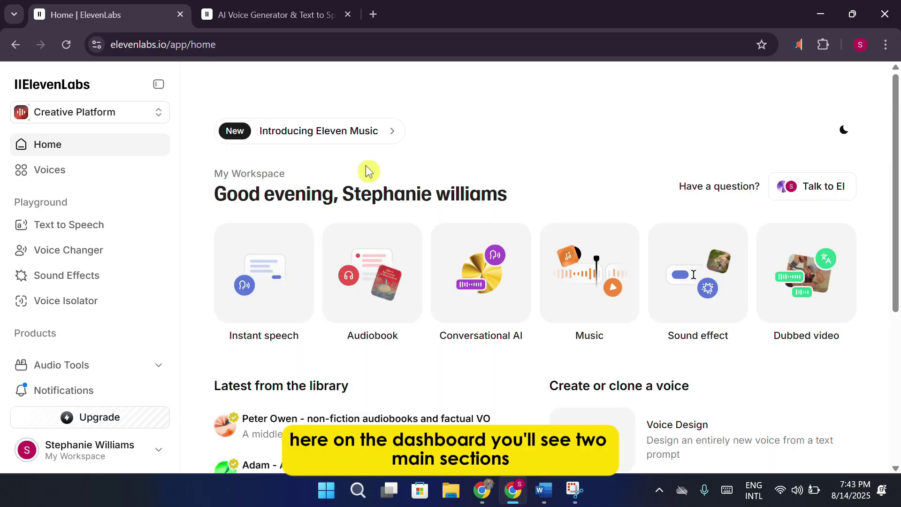
left_click(115, 121)
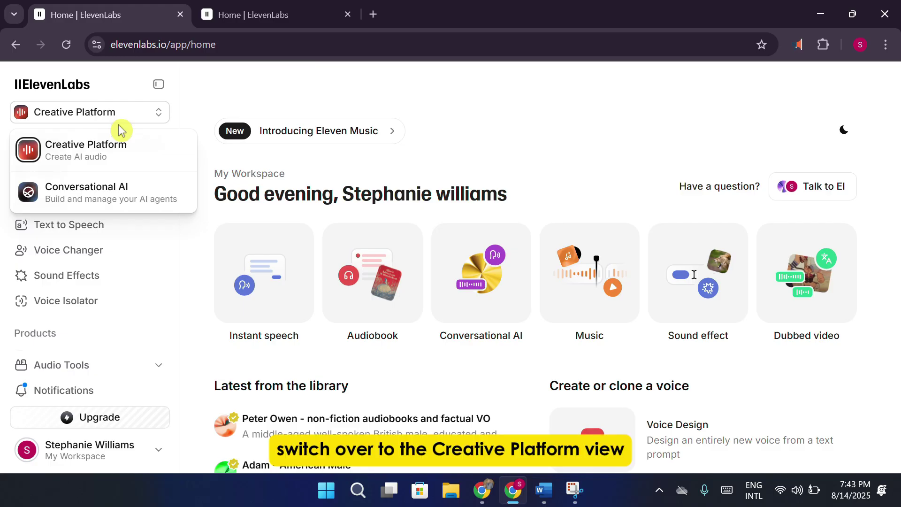
left_click(131, 147)
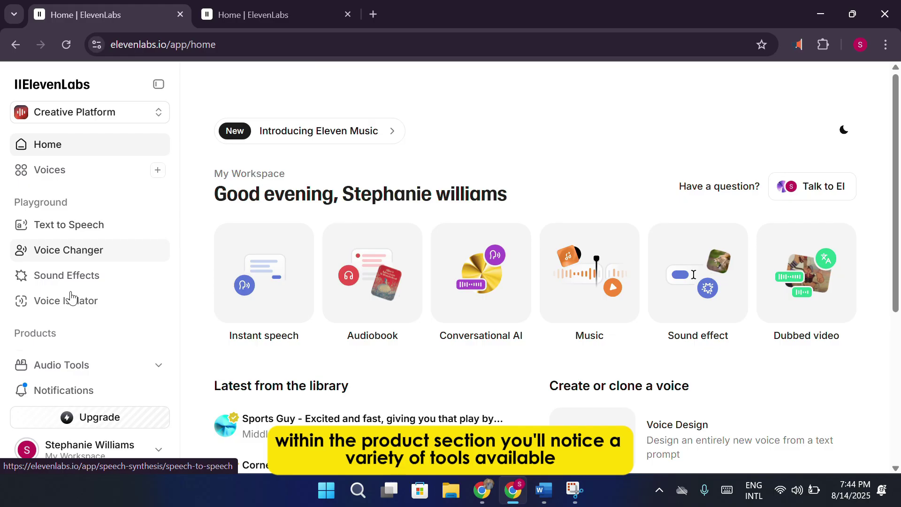
Step: Open the Music page and set generation to a single variant
scroll(72, 305, "down", 3)
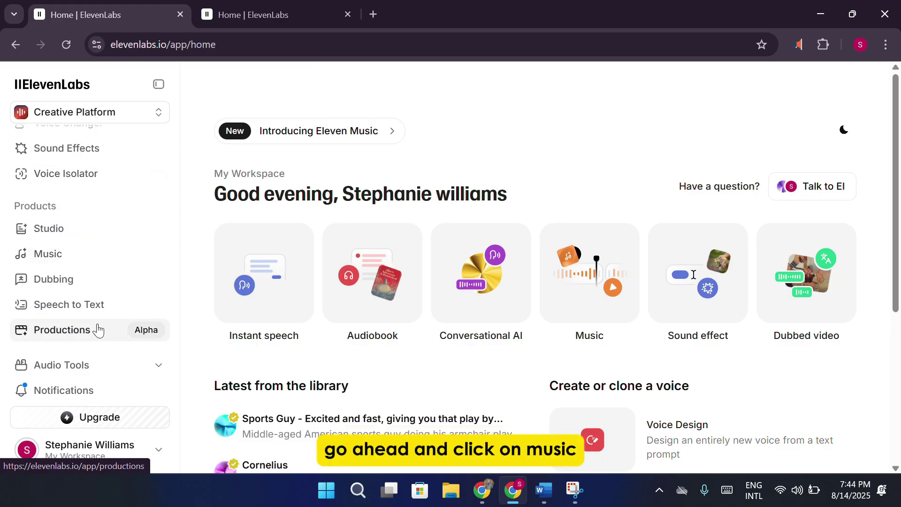
left_click(98, 265)
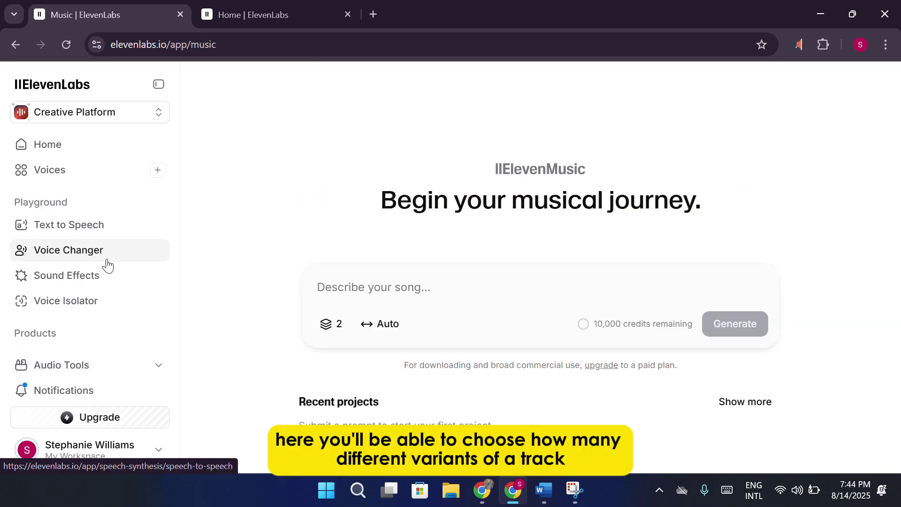
left_click(330, 328)
left_click(292, 282)
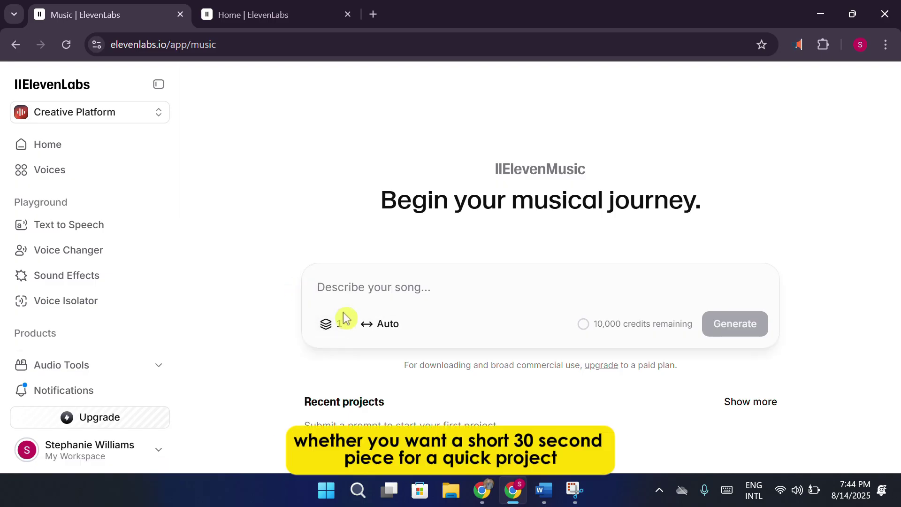
Step: Set the duration to 30s and describe the song as 'a short nursery rhyme for kids to fall asleep to.'
left_click(378, 323)
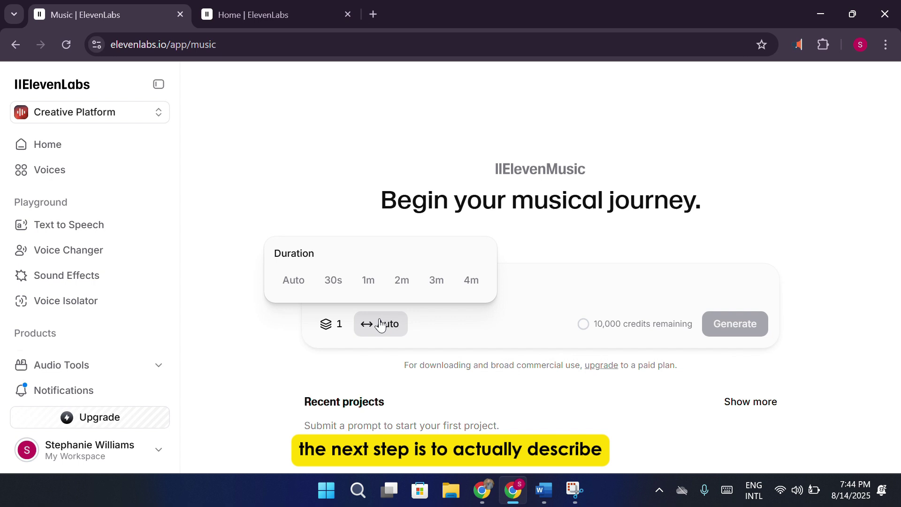
left_click(381, 323)
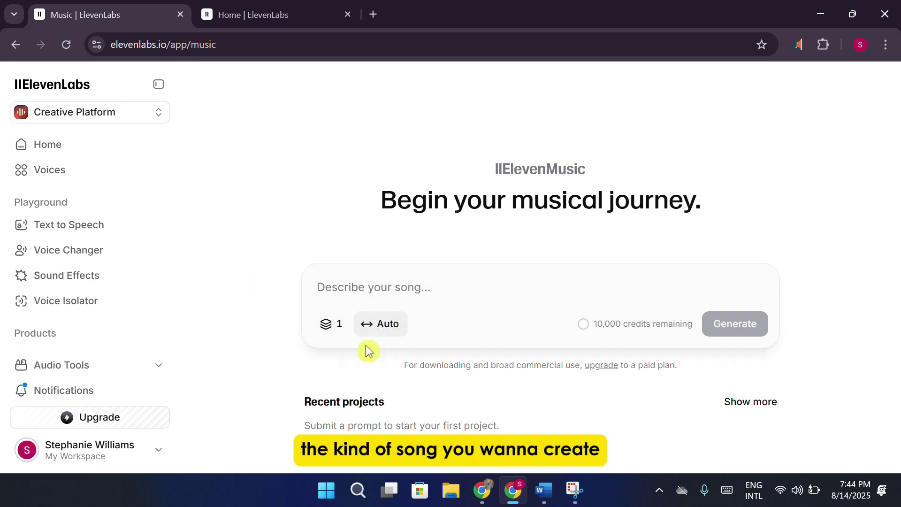
left_click(369, 329)
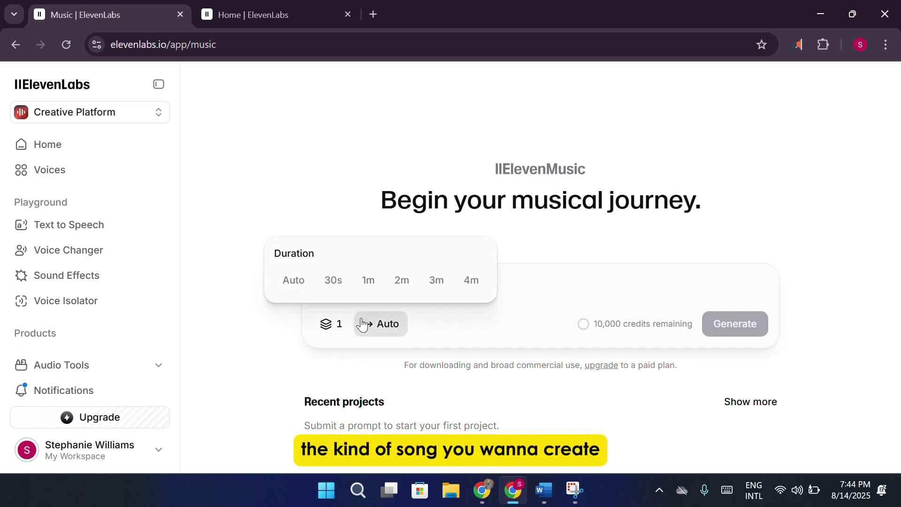
left_click(333, 280)
type("a sho")
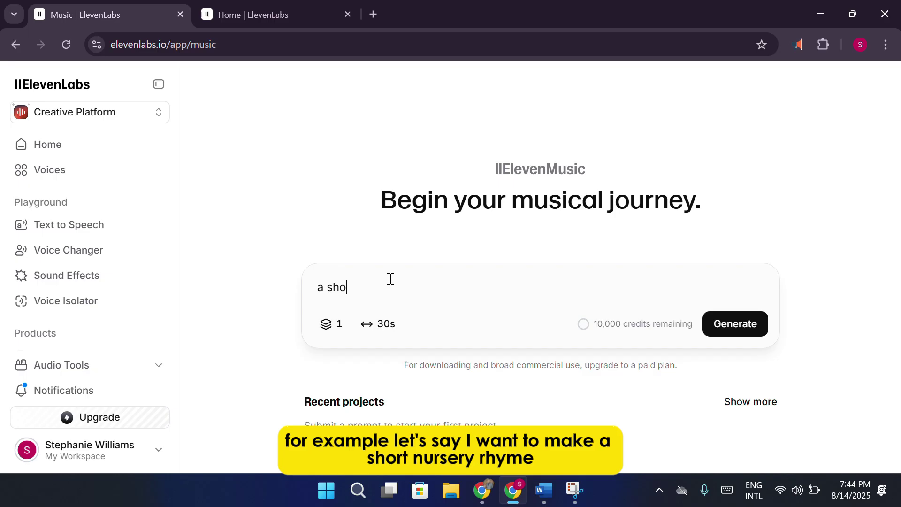
type("rt nur")
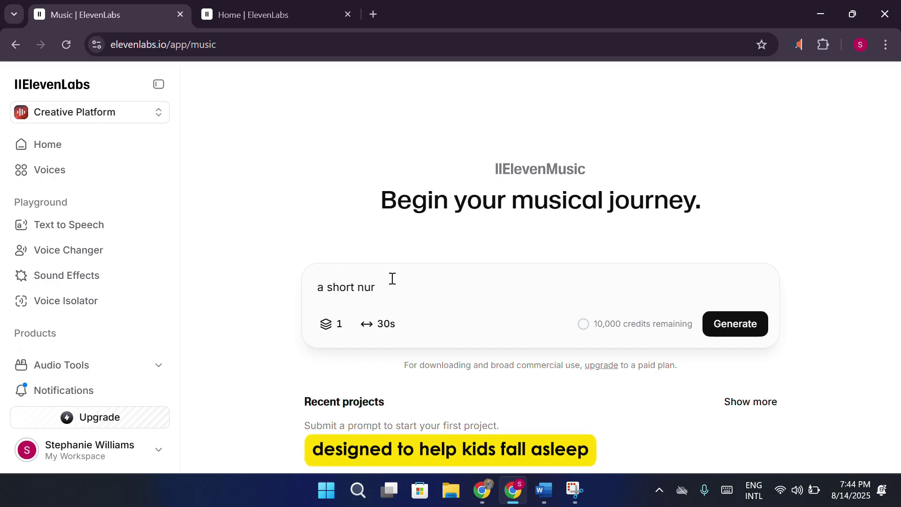
type("sery rhyme for")
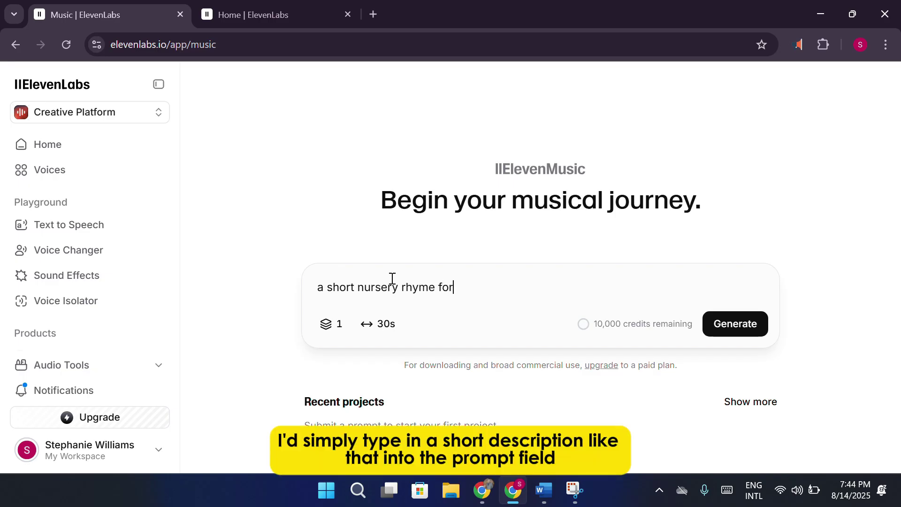
type(" kids to fall asleep to.")
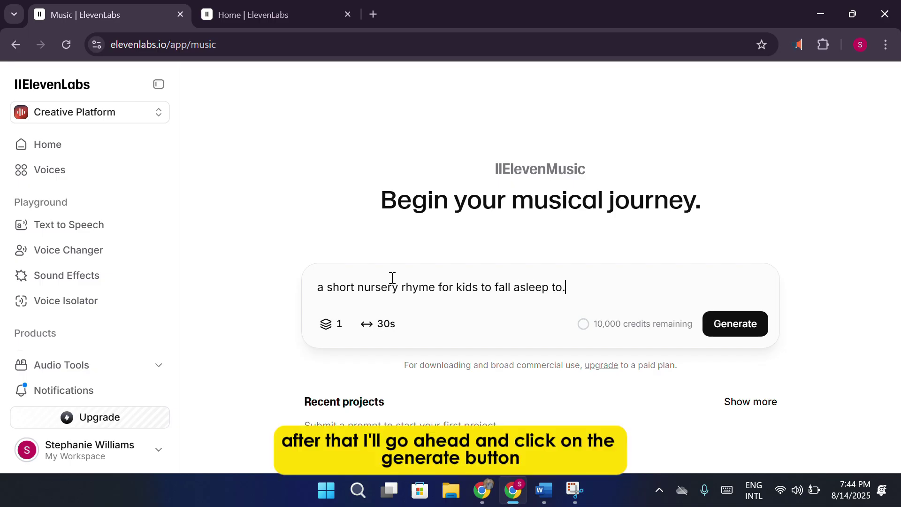
Step: Generate the nursery-rhyme track and scroll through its style tags and Intro, Verse, Outro lyrics
left_click(716, 323)
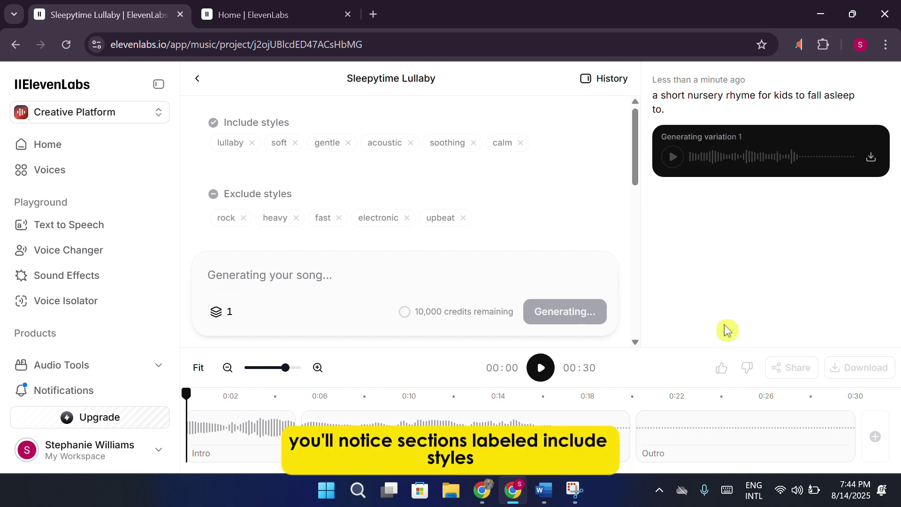
scroll(567, 189, "down", 5)
scroll(567, 187, "up", 5)
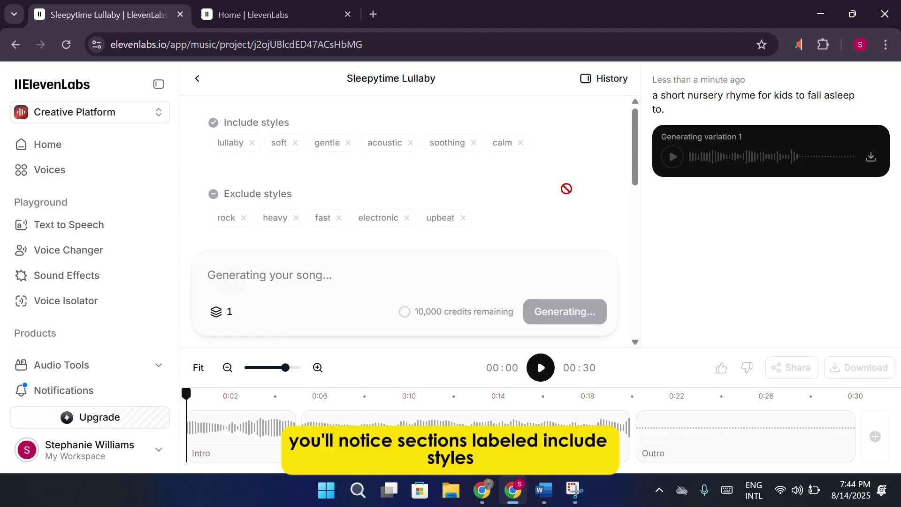
scroll(535, 165, "down", 6)
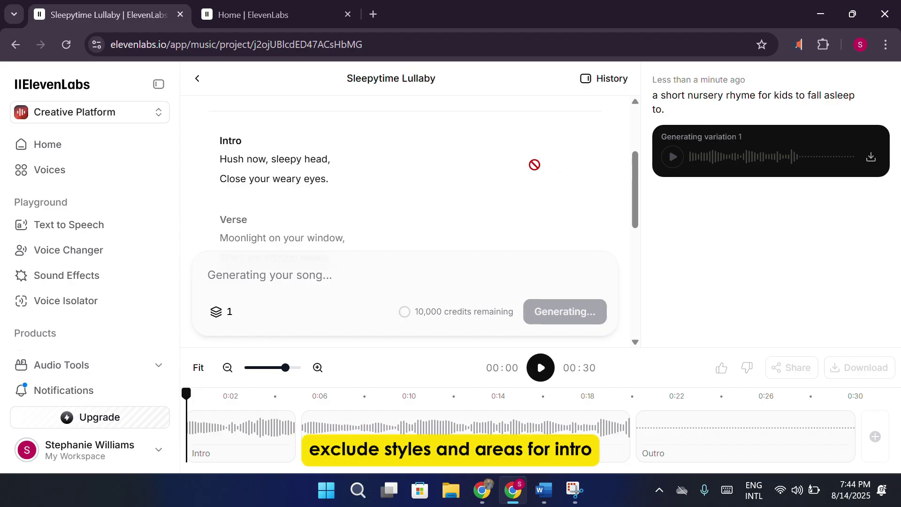
scroll(535, 165, "down", 4)
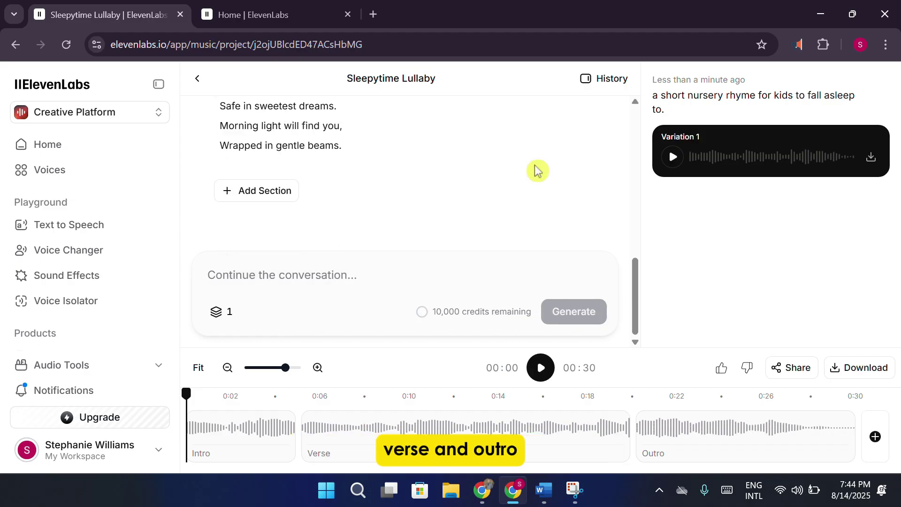
scroll(537, 168, "up", 8)
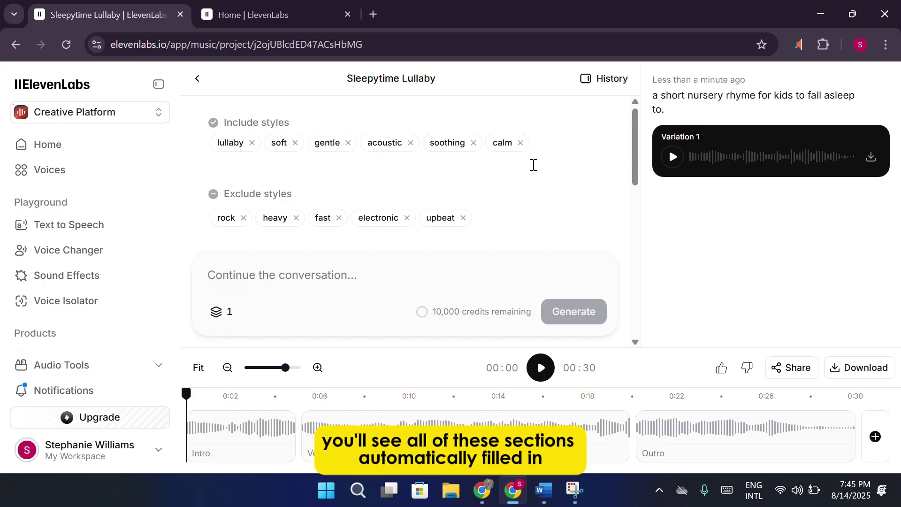
scroll(516, 171, "down", 4)
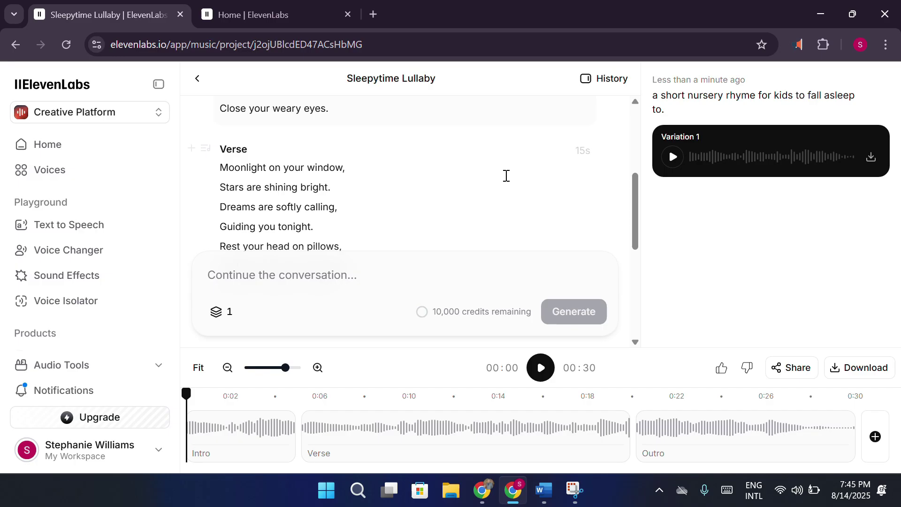
scroll(413, 184, "up", 2)
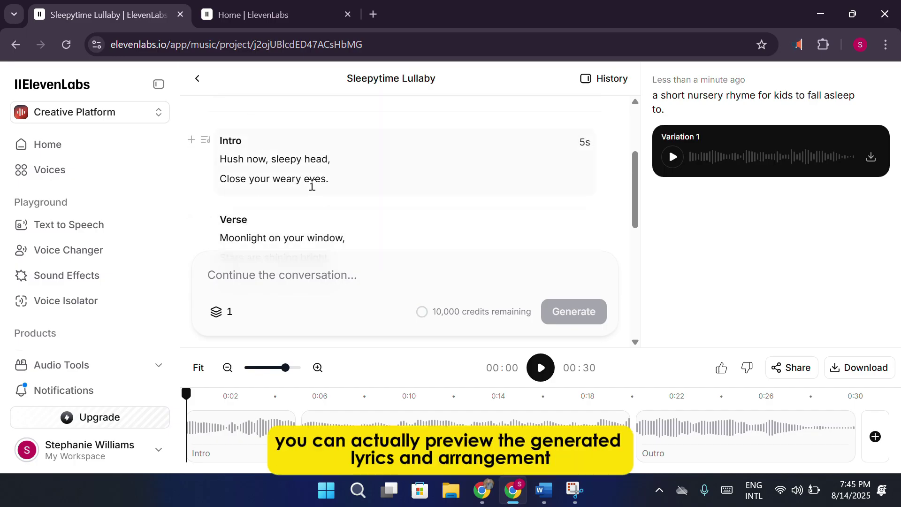
scroll(358, 194, "down", 6)
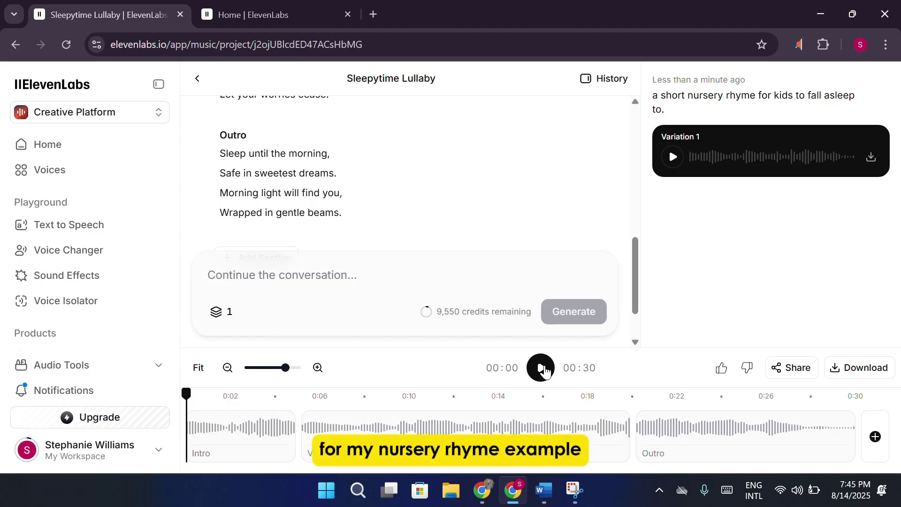
Step: Play the 30-second Sleepytime Lullaby to its end with the system volume raised
left_click(541, 368)
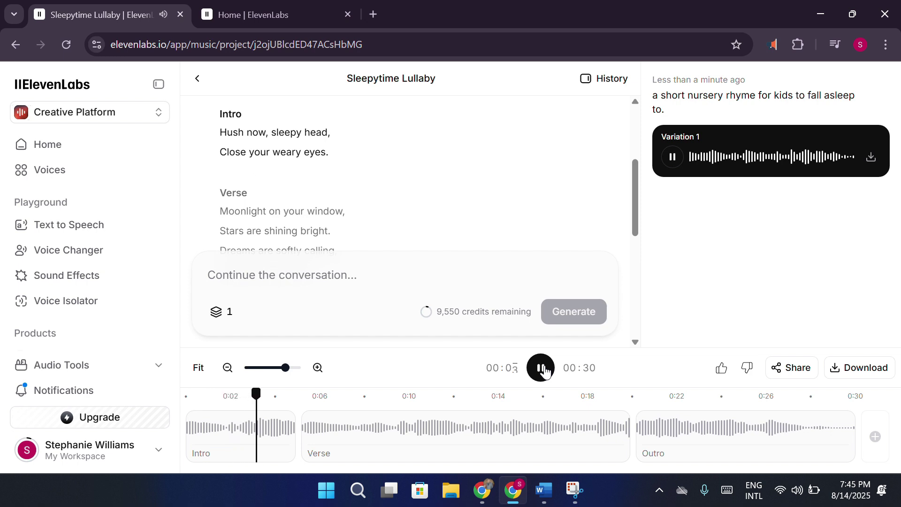
key("XF86AudioRaiseVolume")
key("XF86AudioRaiseVolume")
key("XF86AudioRaiseVolume")
key("XF86AudioRaiseVolume")
key("XF86AudioRaiseVolume")
key("XF86AudioRaiseVolume")
key("XF86AudioRaiseVolume")
key("XF86AudioRaiseVolume")
key("XF86AudioRaiseVolume")
key("XF86AudioRaiseVolume")
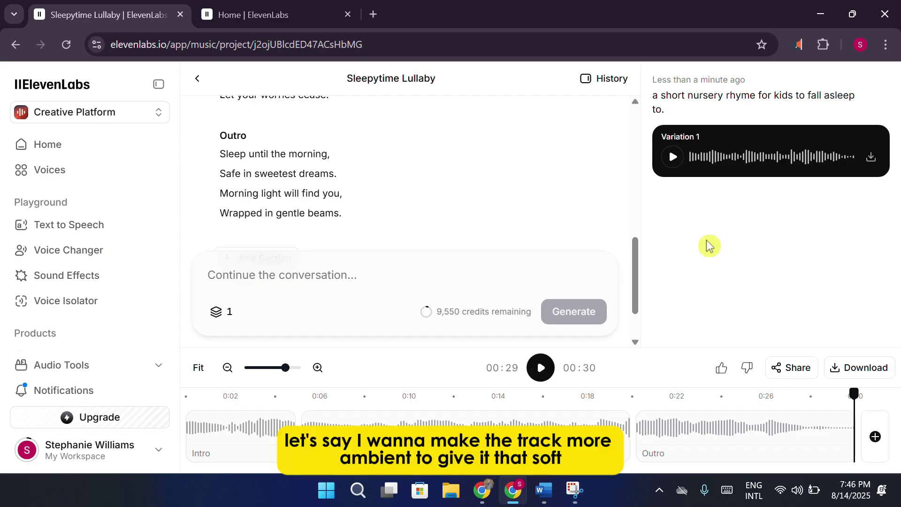
Step: Write the follow-up 'make this more abient, dreamy, acoustic guiatr, slow piano, slow tempo, longer outro,'
left_click(389, 269)
type("ma")
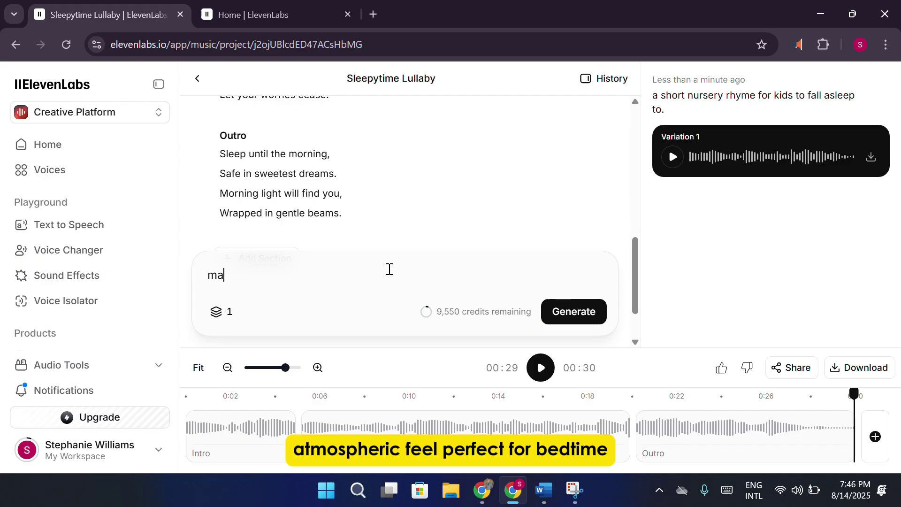
type("ke this mo")
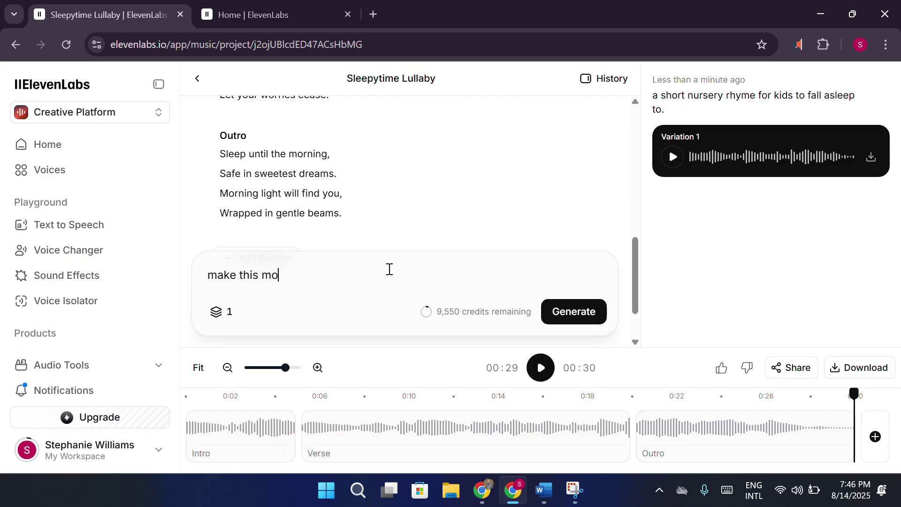
type("re abien")
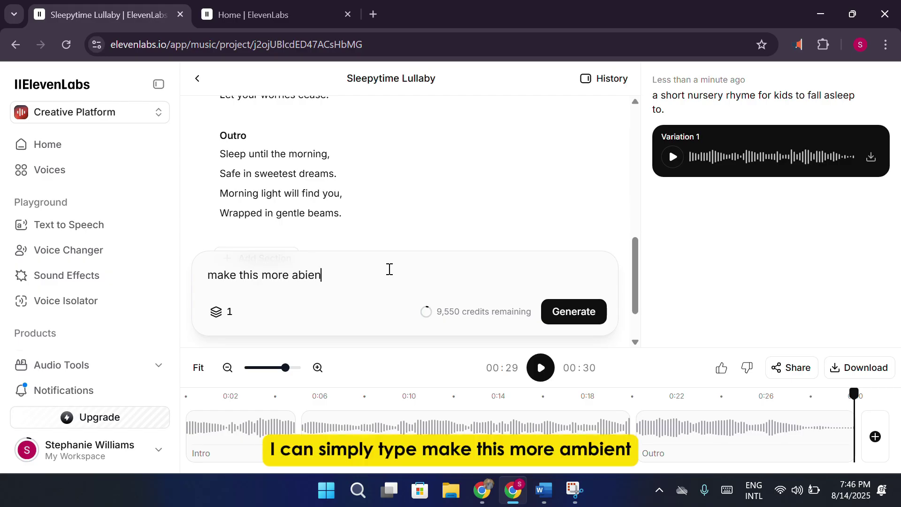
type("t")
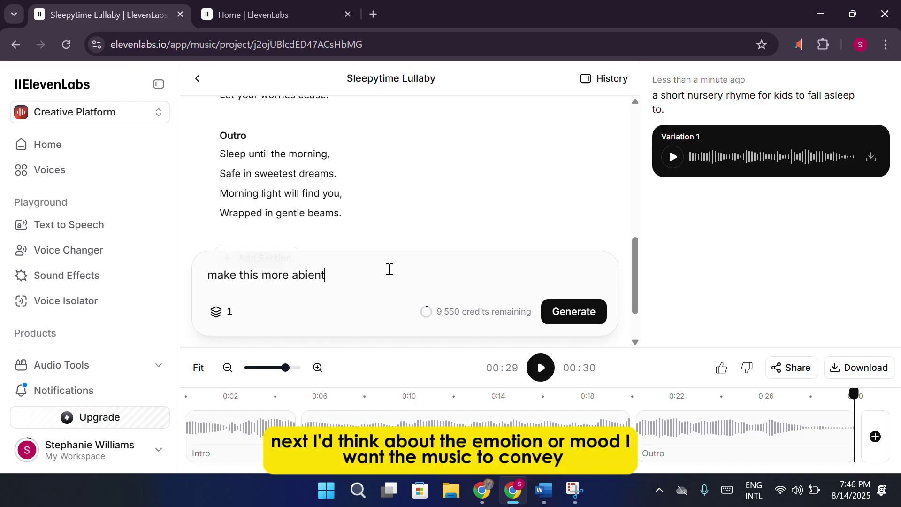
type(". ")
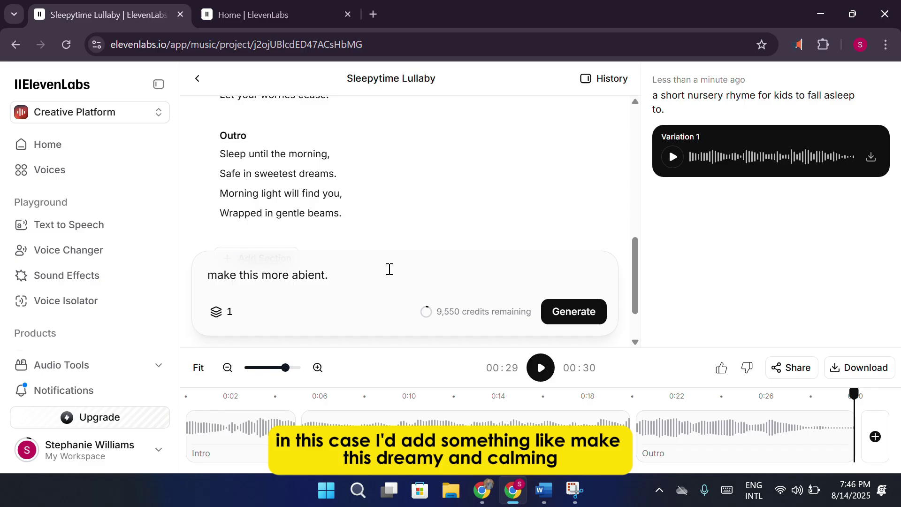
type("dreamy.")
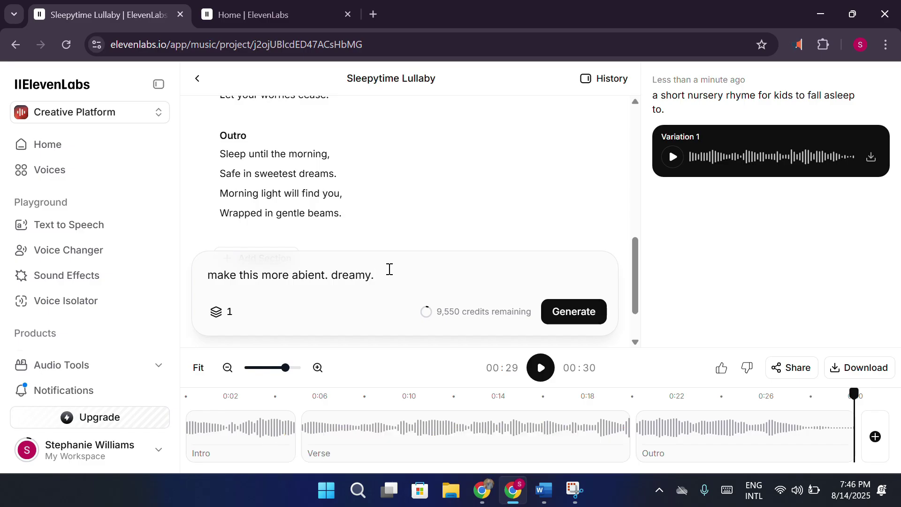
key("BackSpace")
key("BackSpace")
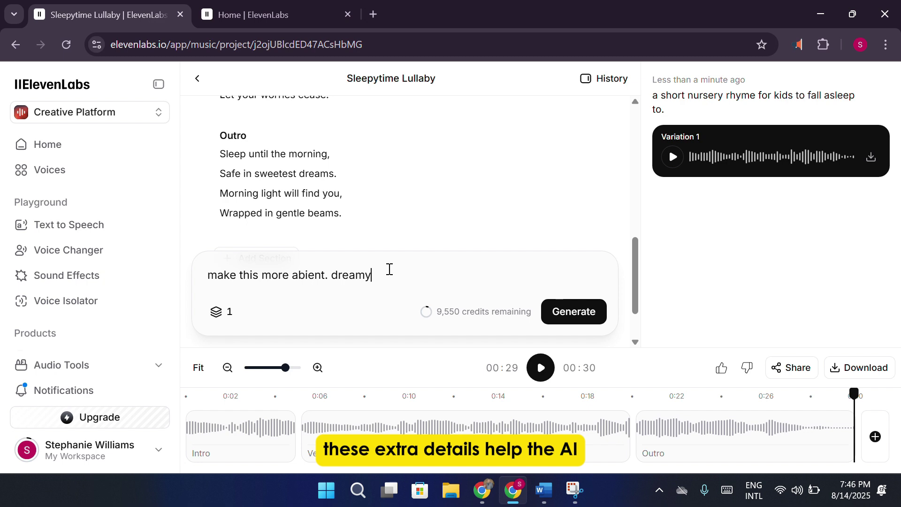
type(",")
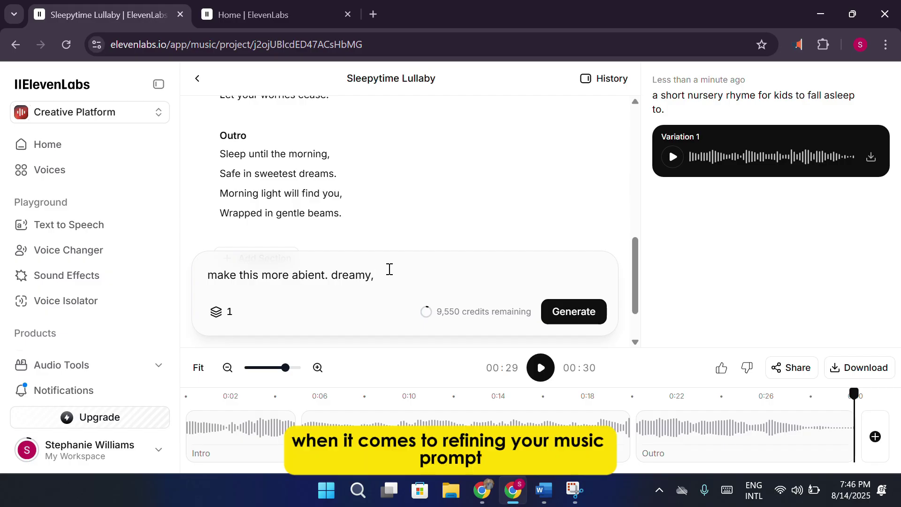
type("acoustic")
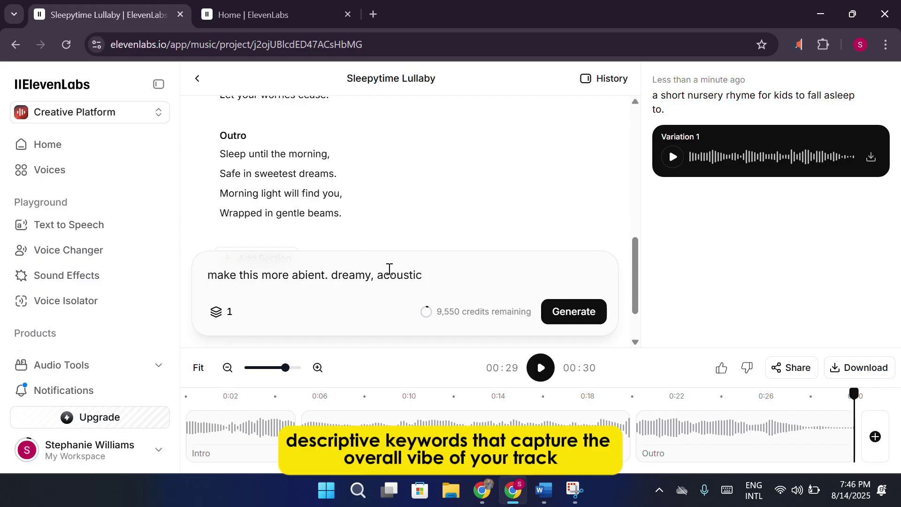
type(" guiatr, slow p")
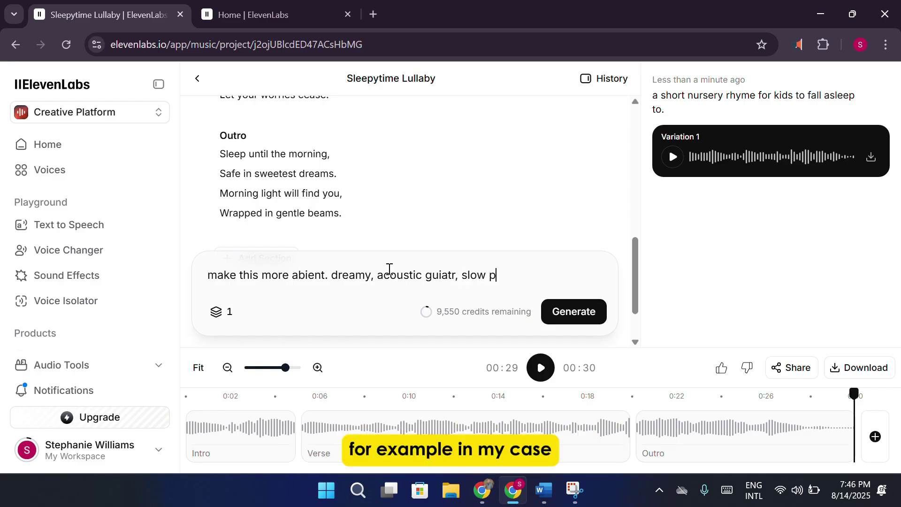
type("iano")
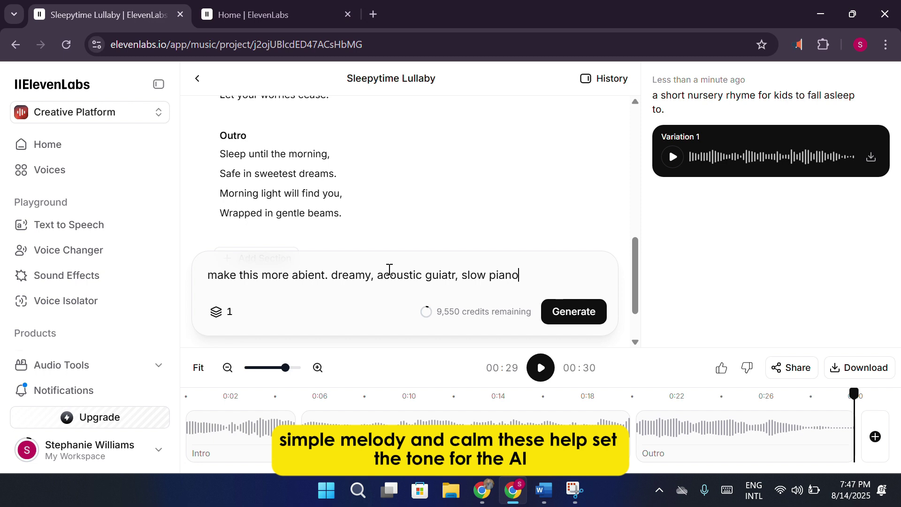
type(", ")
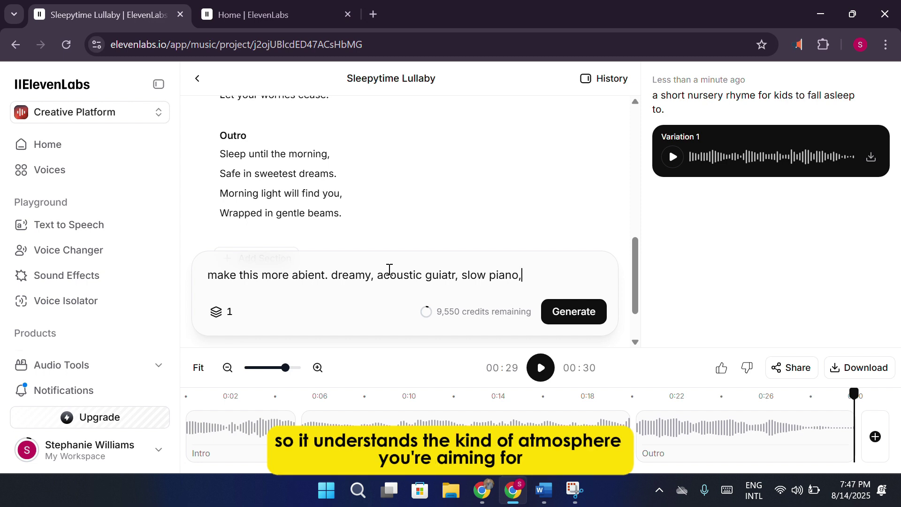
type("slow tempo")
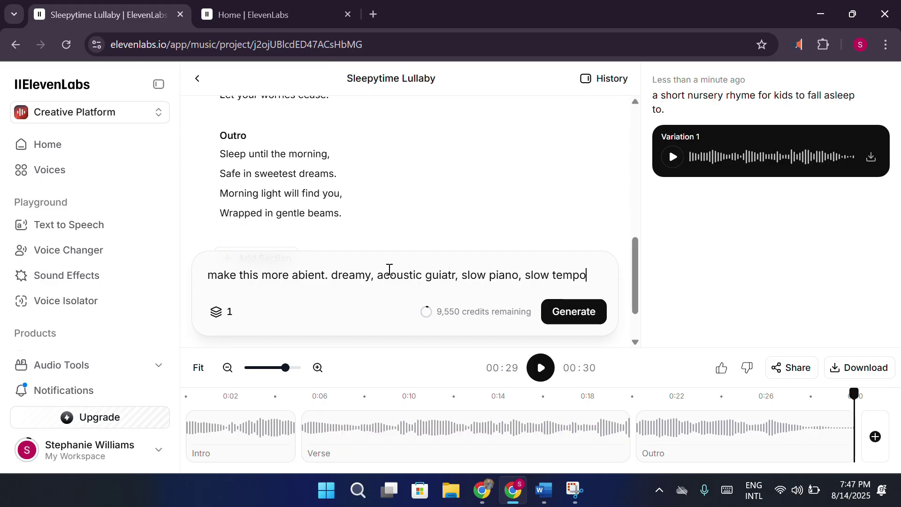
type(", longer outr")
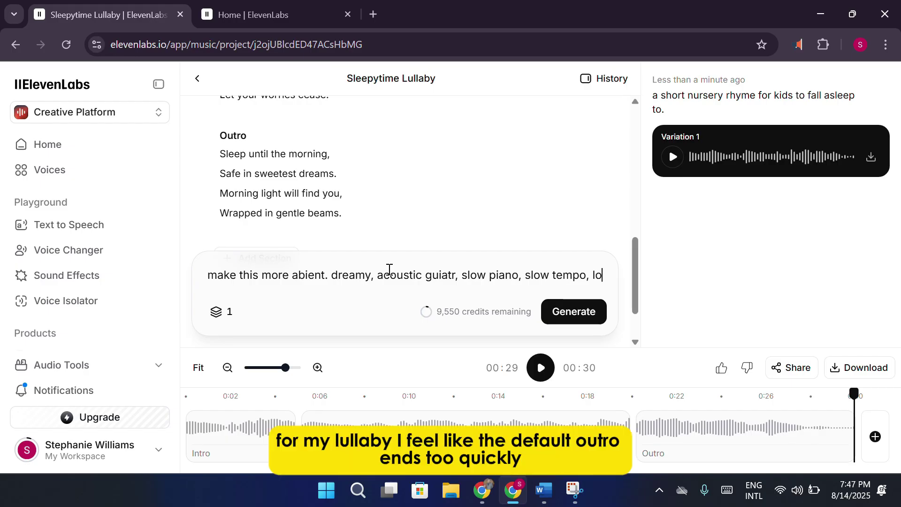
type("o")
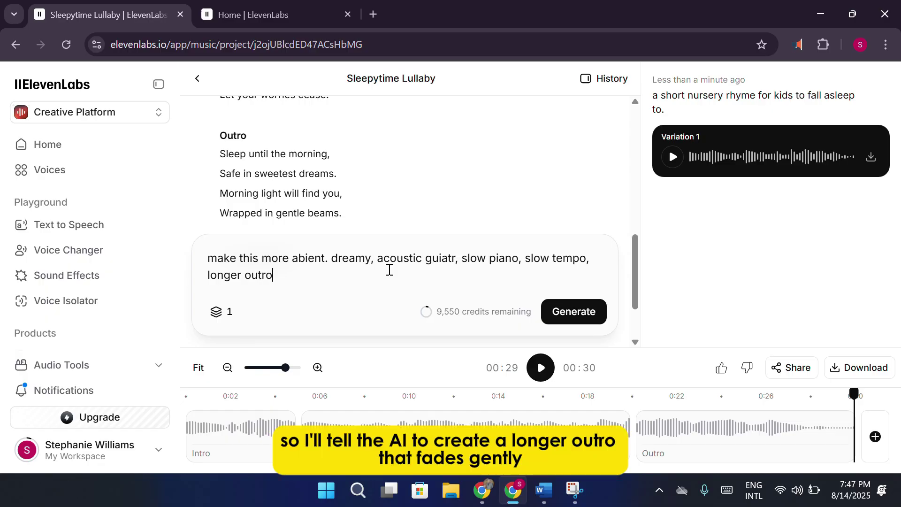
type(",")
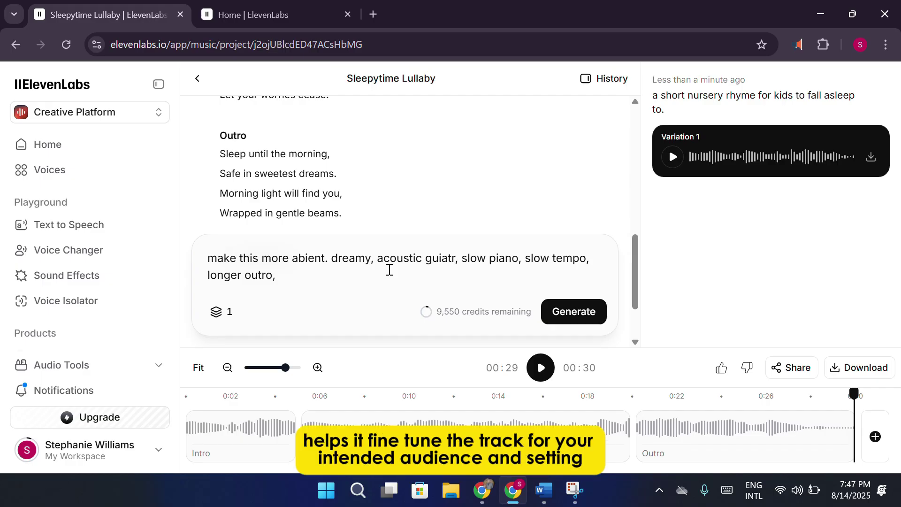
Step: Submit the ambient, dreamy, slow-tempo request to generate a new 50-second variation
key("Return")
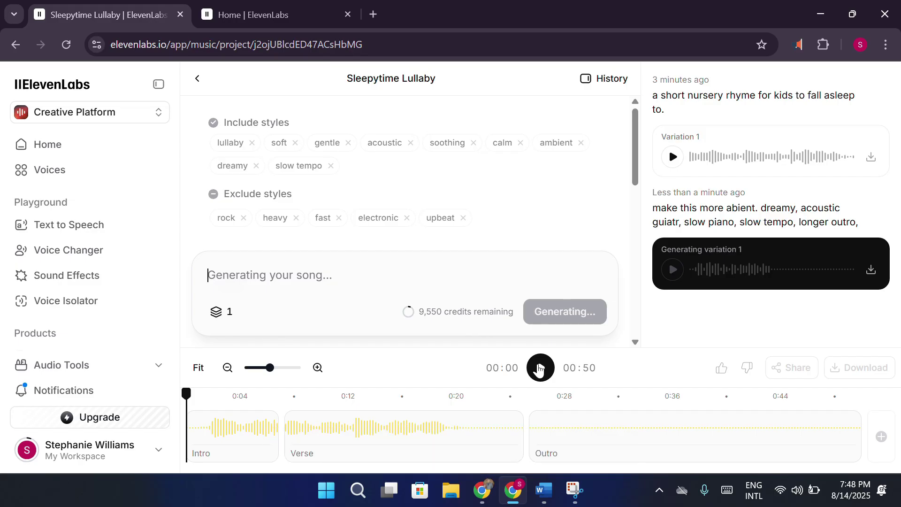
Step: Play the new 50-second ambient lullaby variation through to its end
left_click(539, 368)
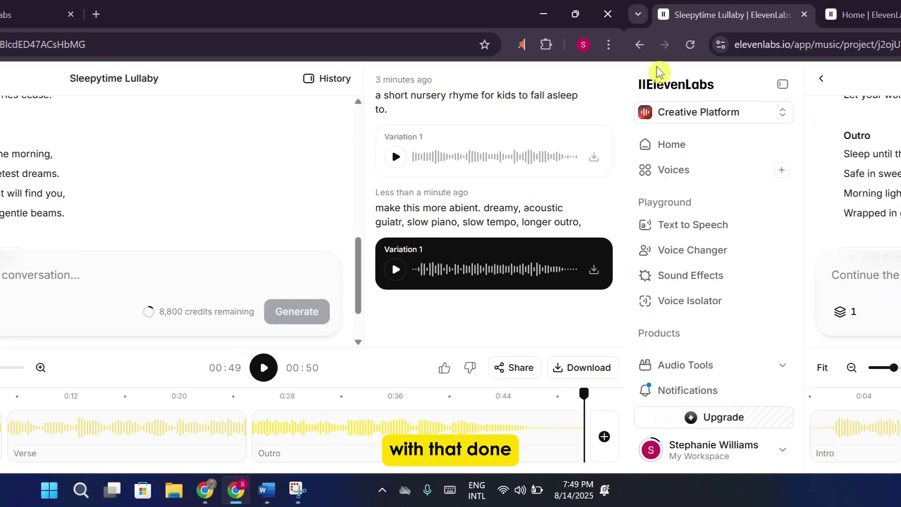
left_click(19, 50)
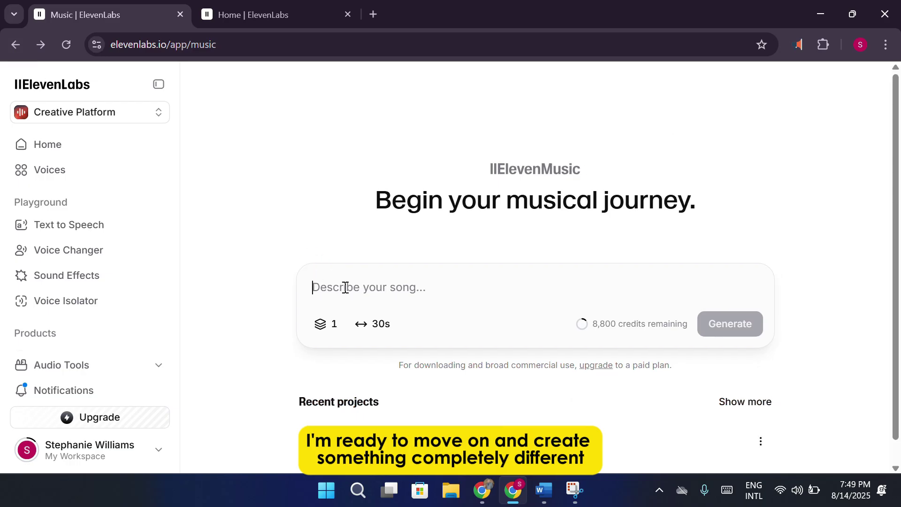
left_click(319, 325)
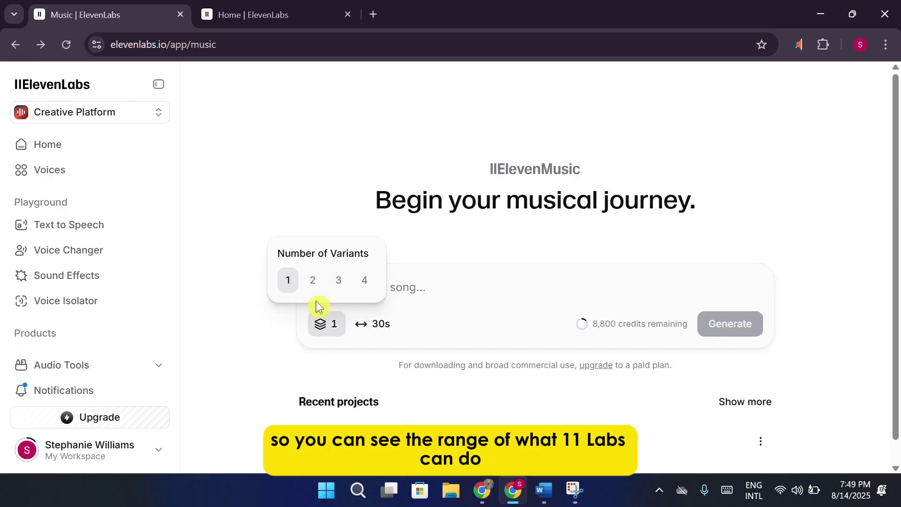
left_click(312, 281)
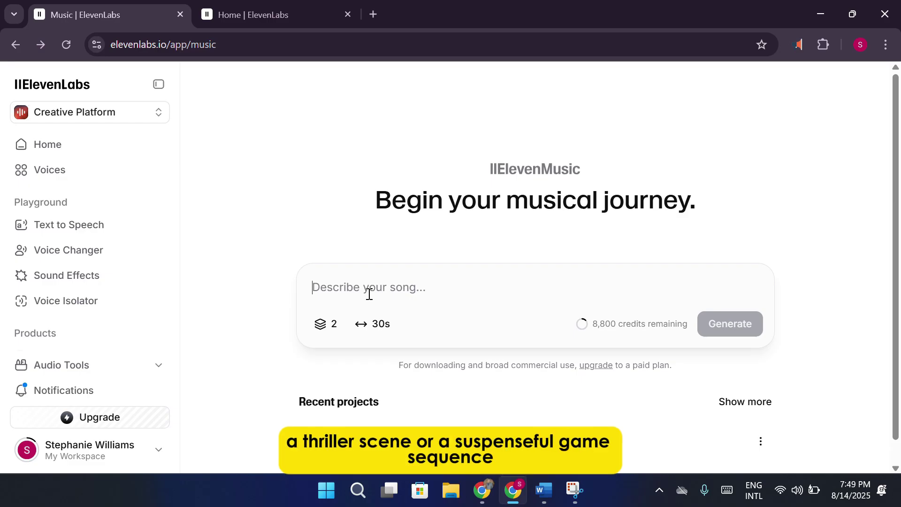
Step: Describe an epic cinematic orchestral trailer piece with strings, horns and dramatic percussion rising to a climax
type("epic ")
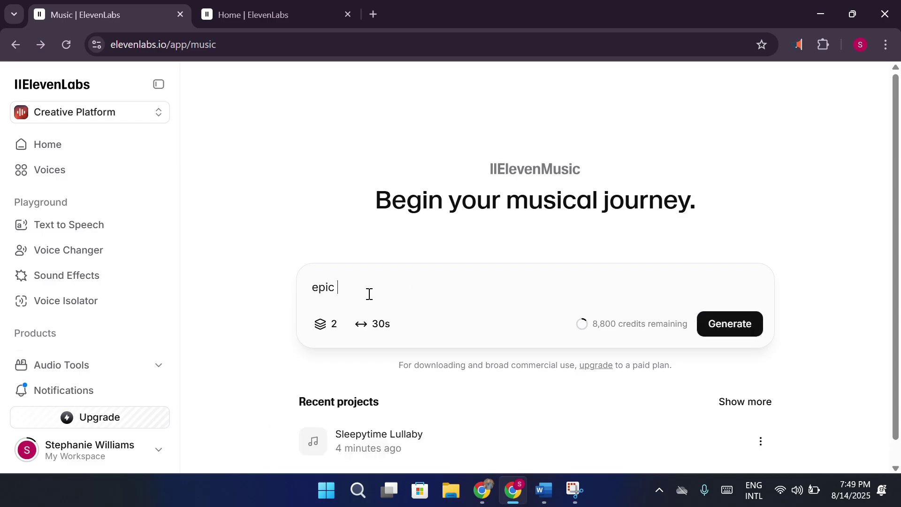
type("ci")
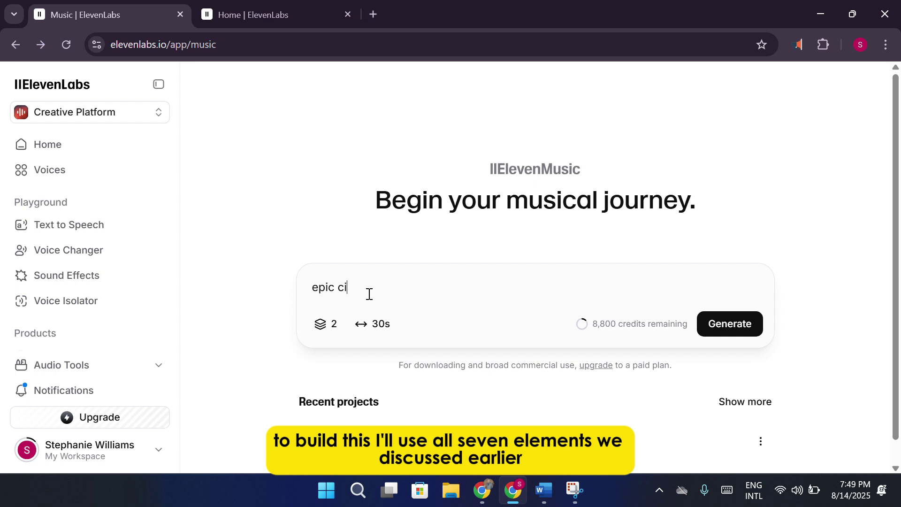
type("nematic, ")
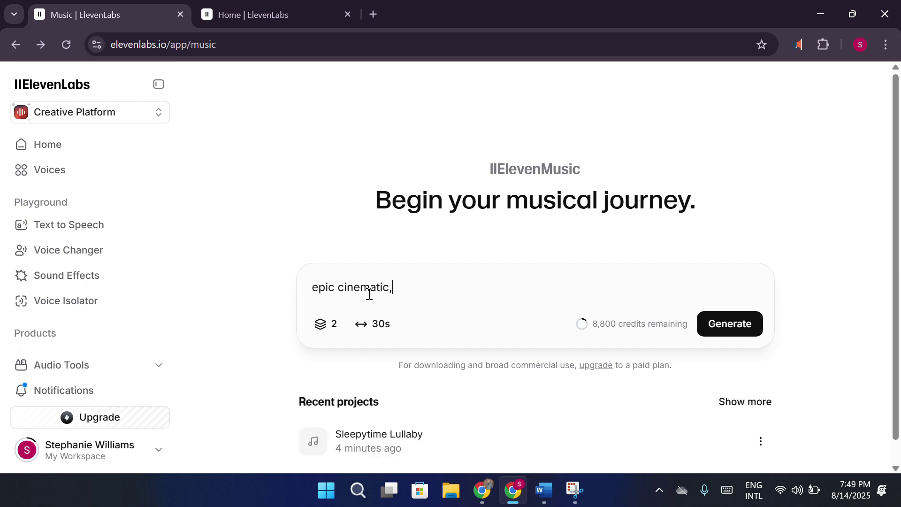
type("orchest")
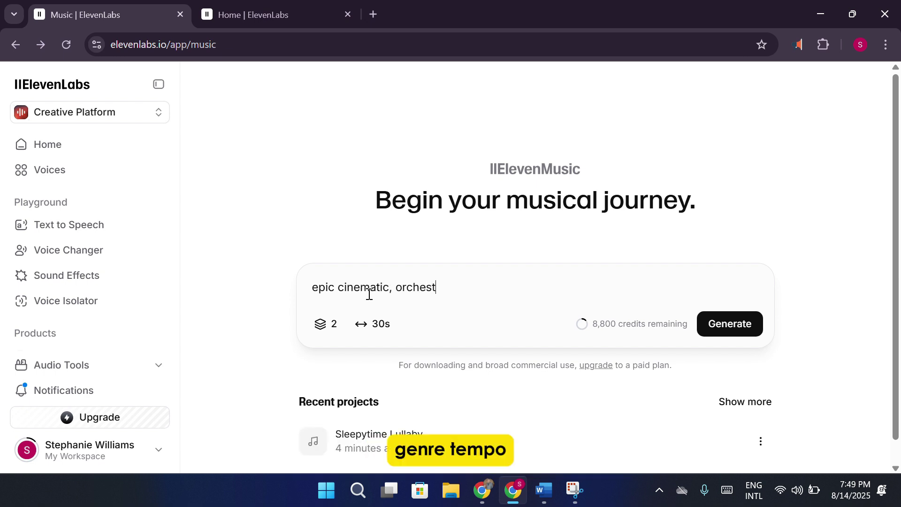
type("ral mu")
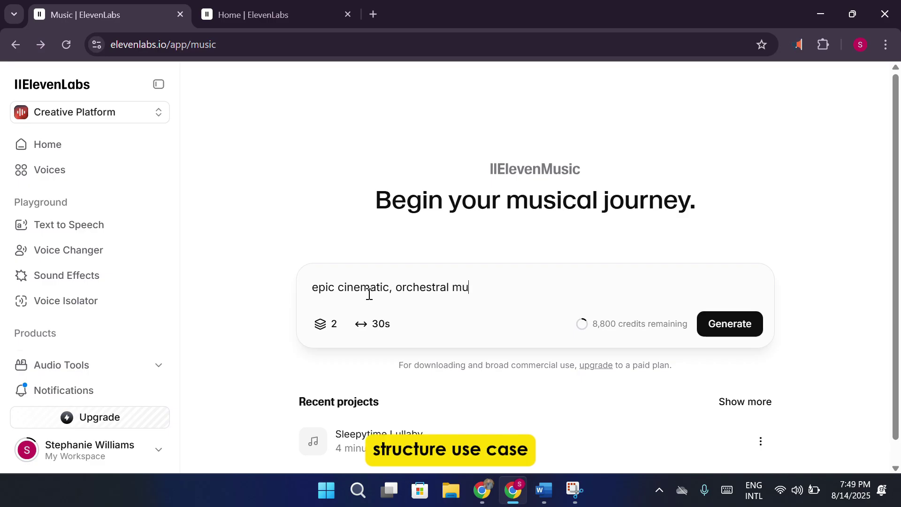
type("sic with risi")
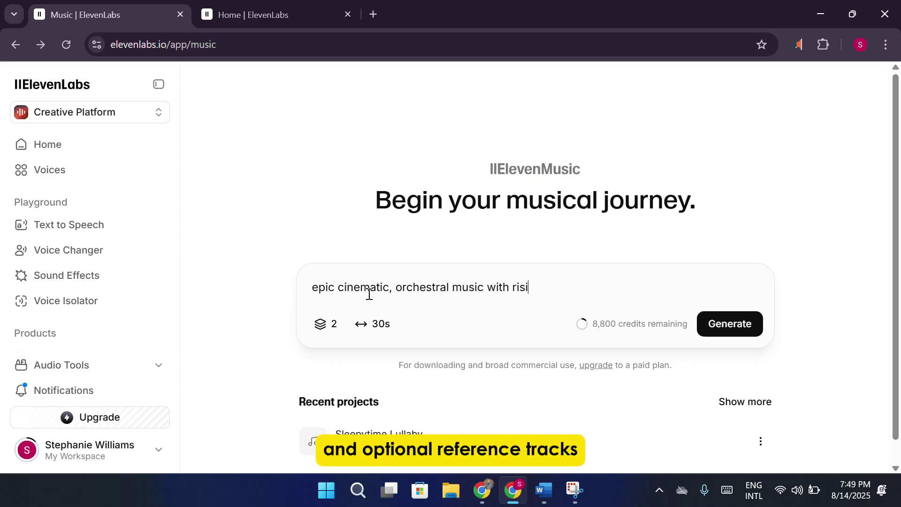
type("ng intensity ")
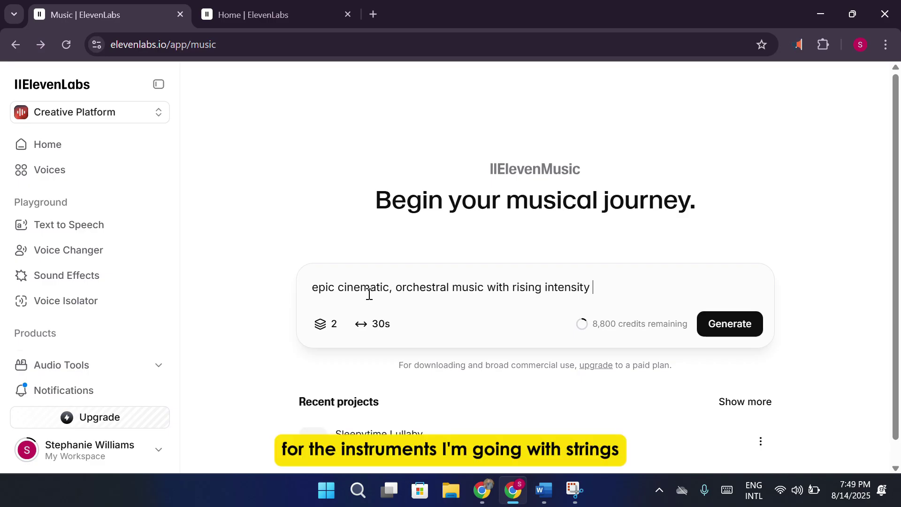
type("with stri")
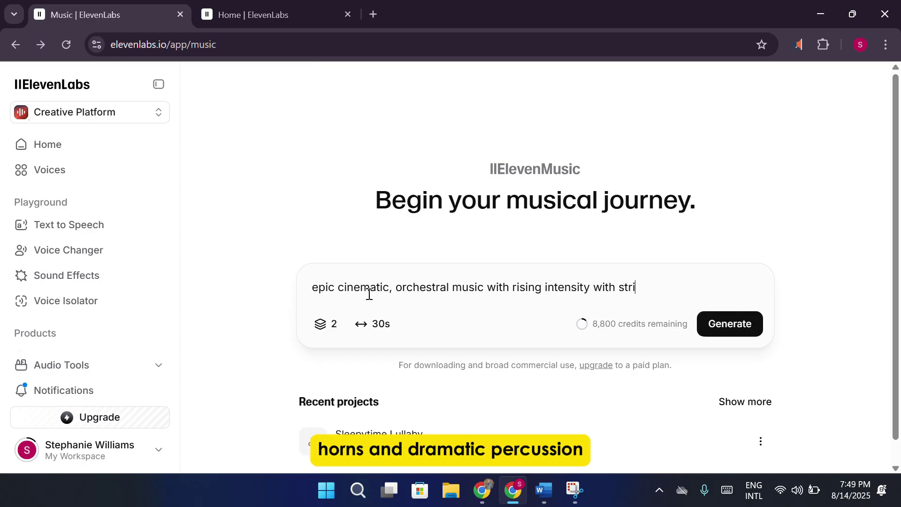
type("ns and horns.")
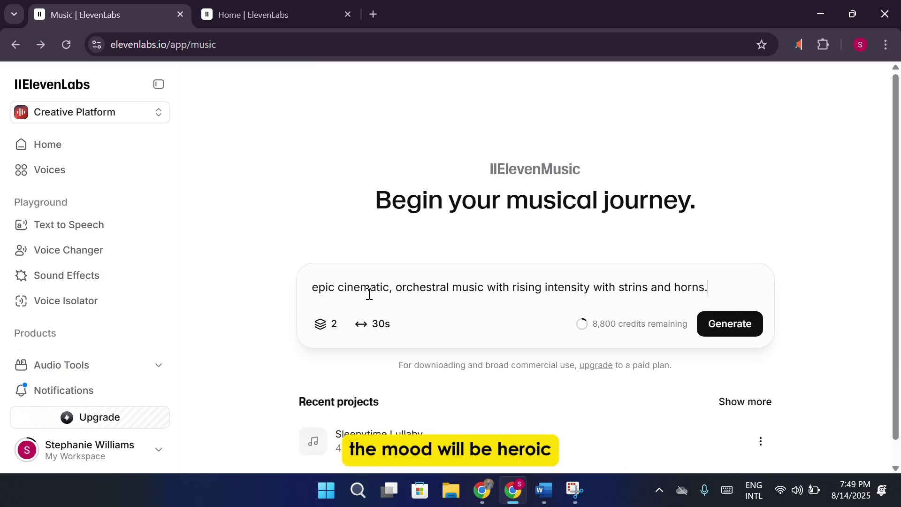
type(" dram")
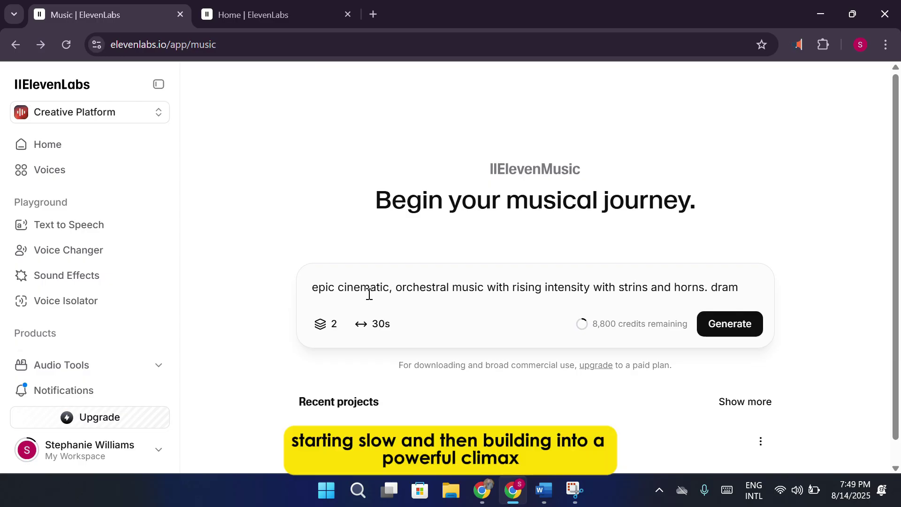
type("atic percussi")
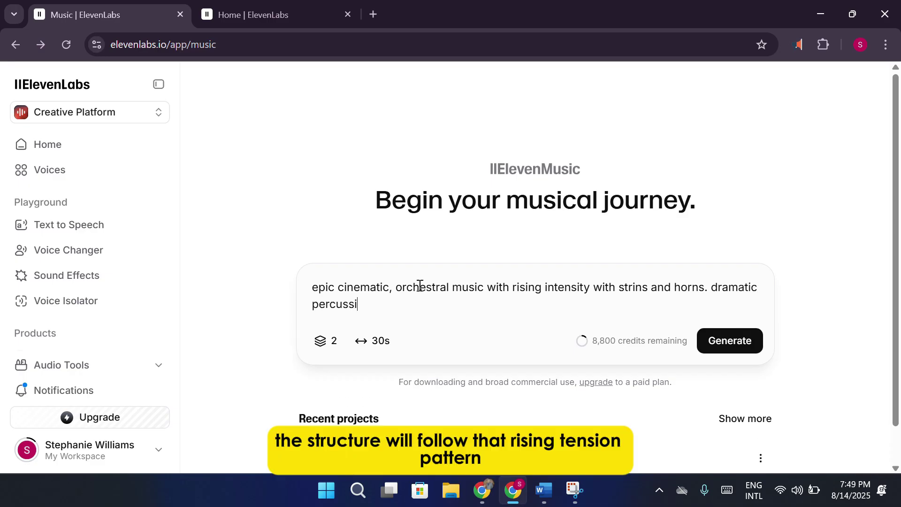
type("on, mood is heroic")
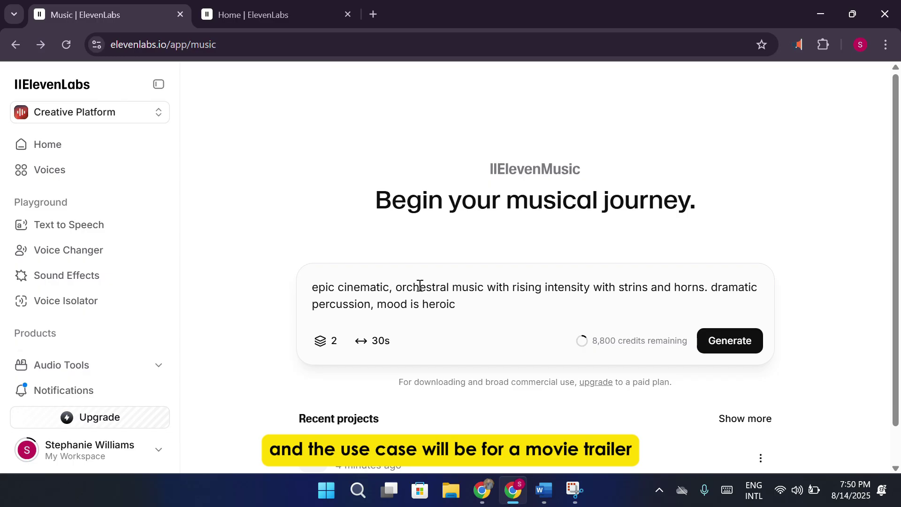
type(" and")
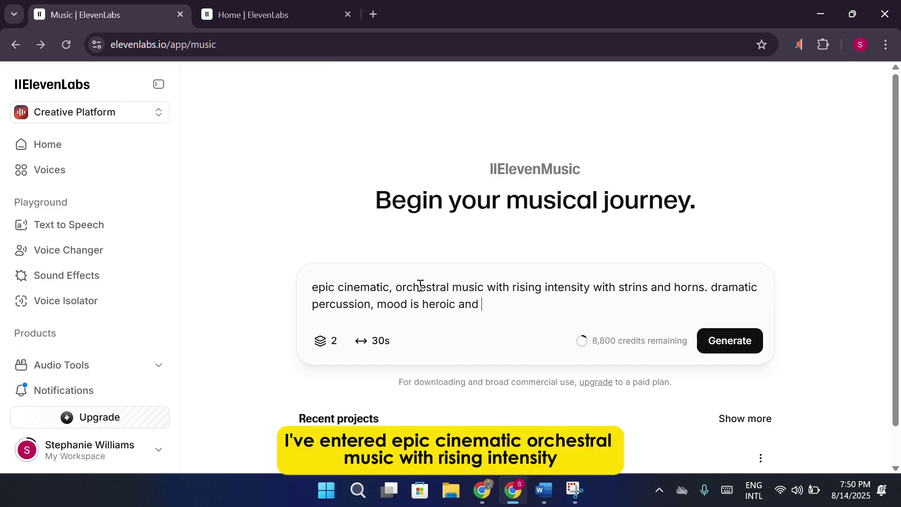
type(" starts slow bu")
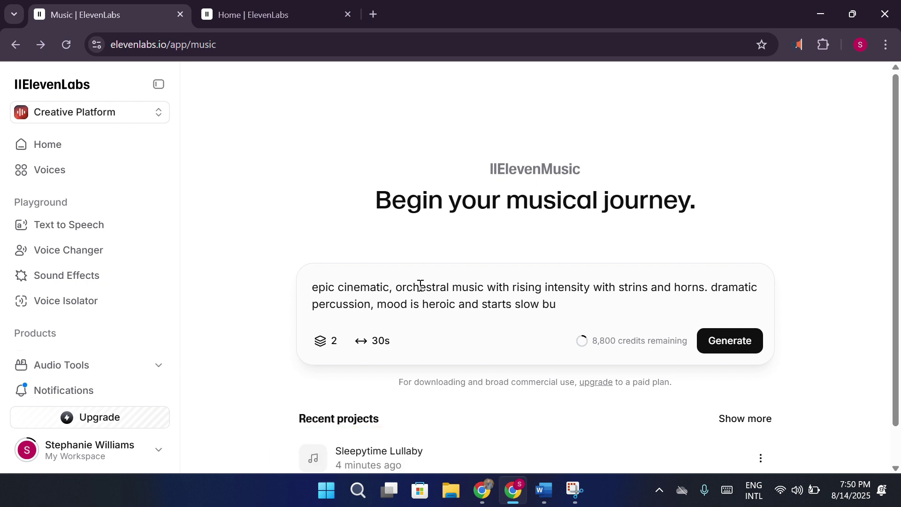
type("ild into a ")
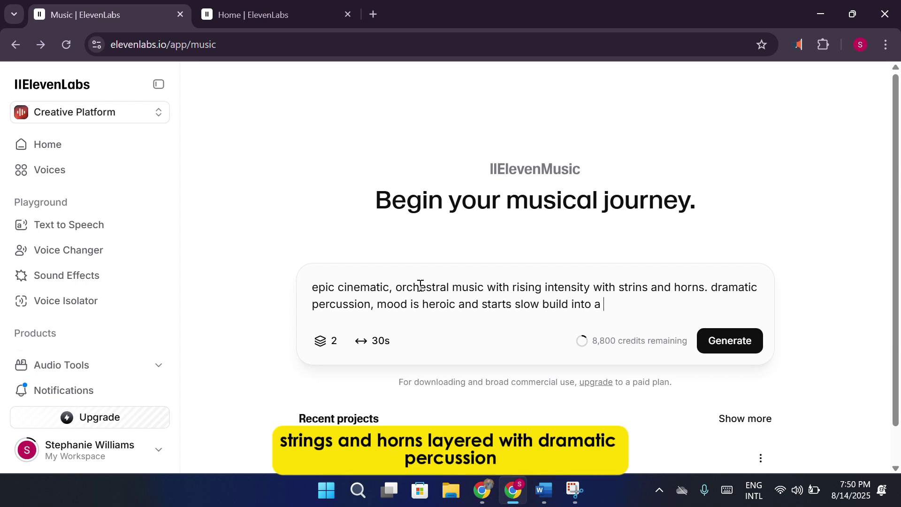
type("powerful cli")
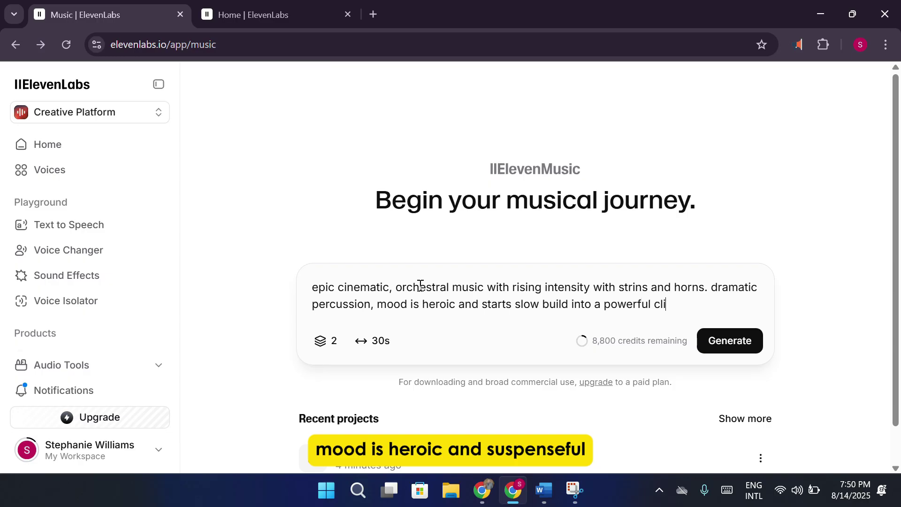
type("mar.")
key("BackSpace")
key("BackSpace")
type("x")
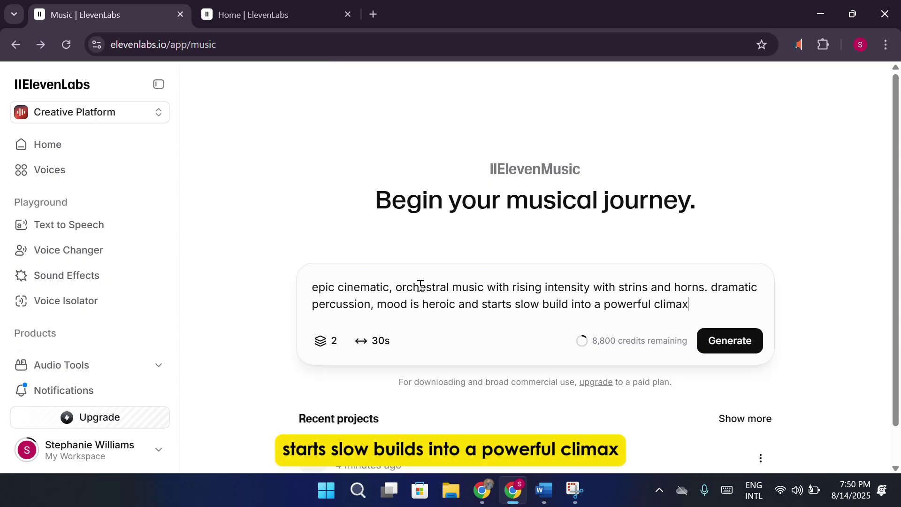
type(". ideal o")
key("BackSpace")
type("fo")
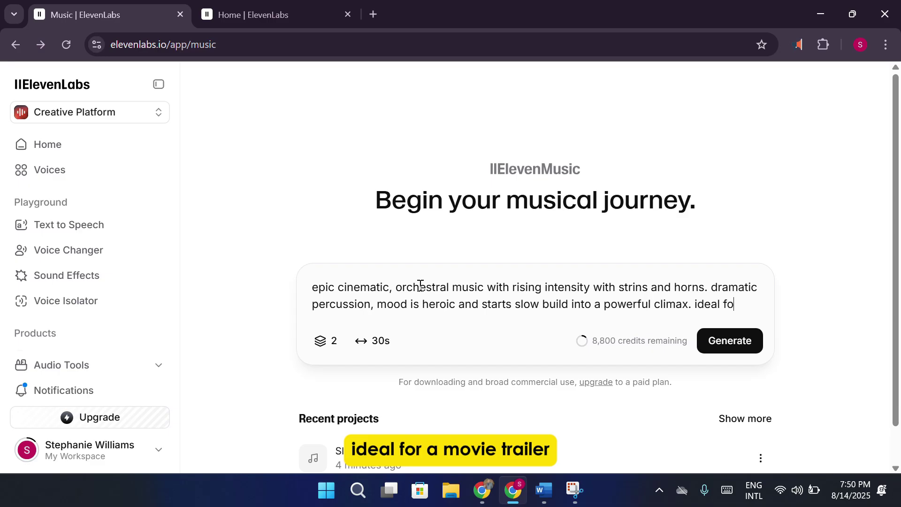
type("r a trailer")
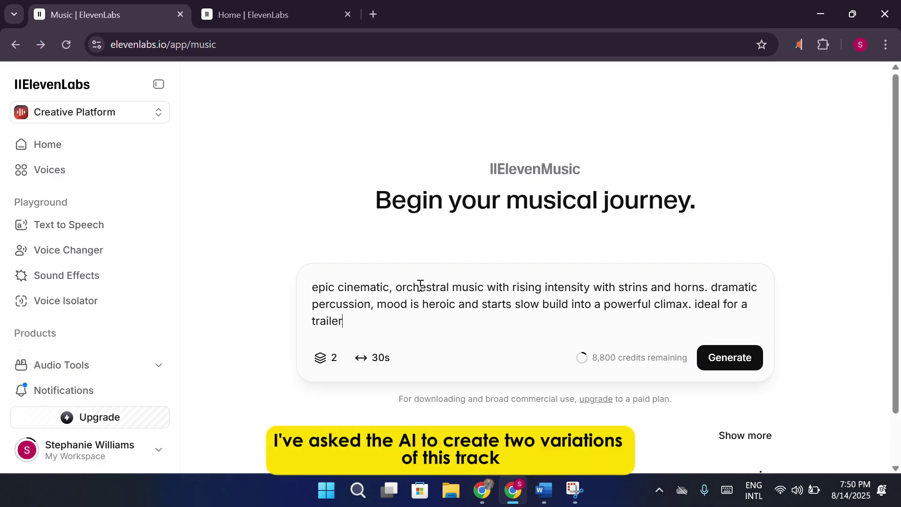
Step: Generate Heroic Rise and scroll through its Intro, Build-Up and Climax lyrics
key("Return")
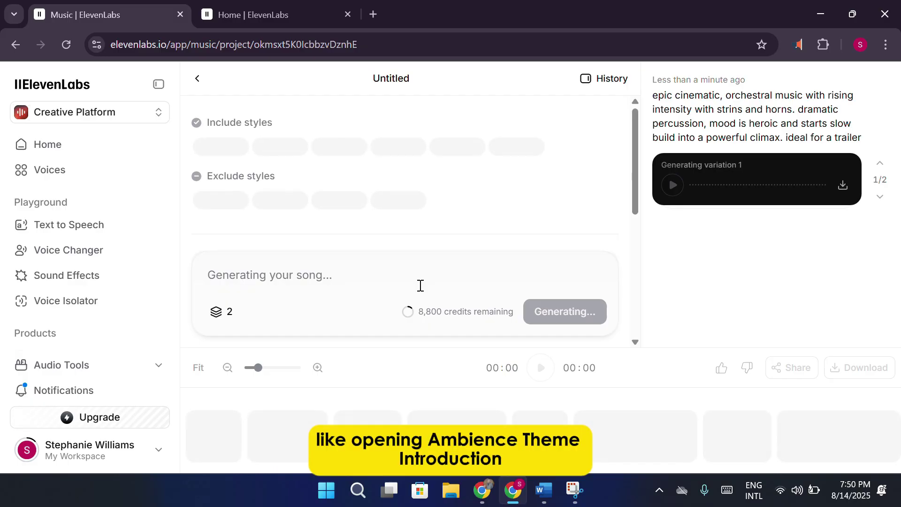
scroll(352, 141, "down", 5)
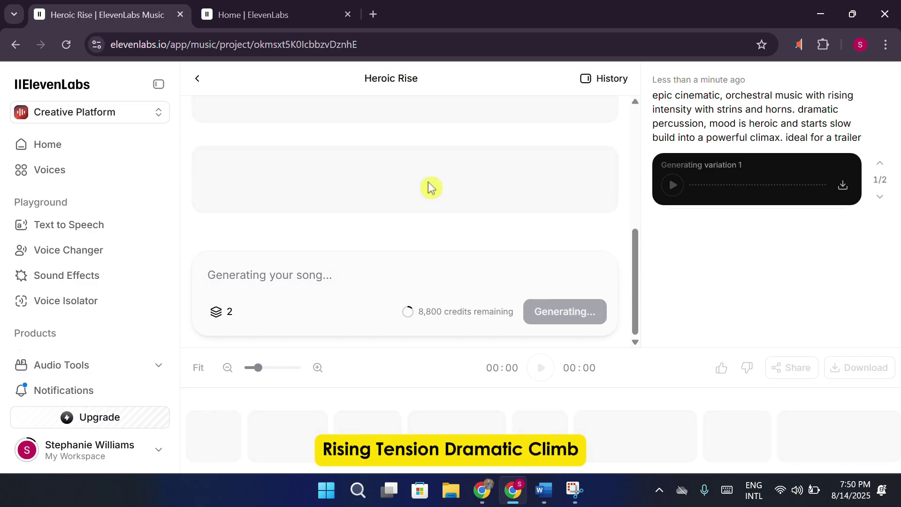
scroll(432, 188, "down", 10)
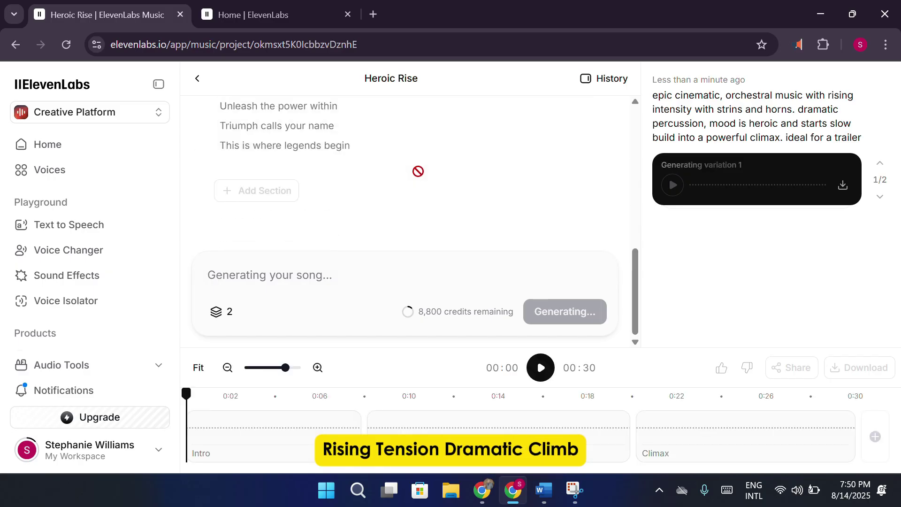
scroll(418, 171, "up", 8)
scroll(417, 171, "down", 6)
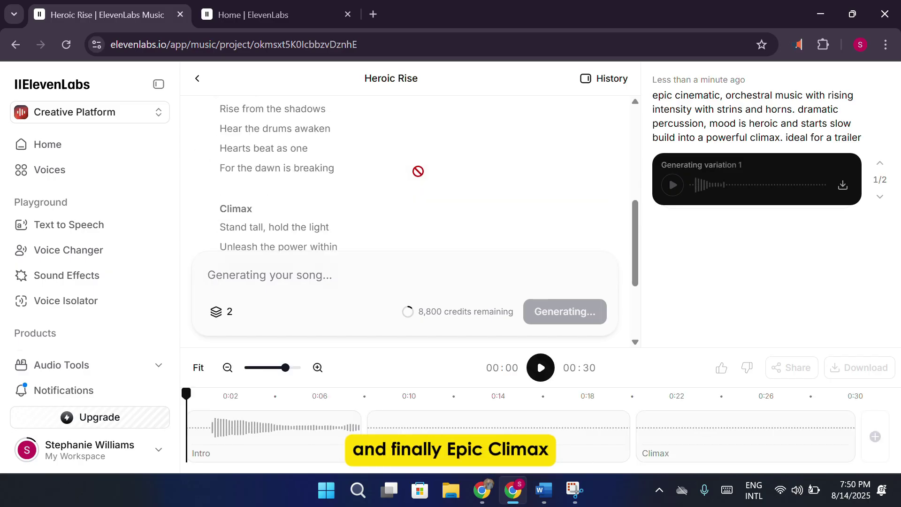
scroll(417, 171, "down", 3)
scroll(418, 171, "up", 2)
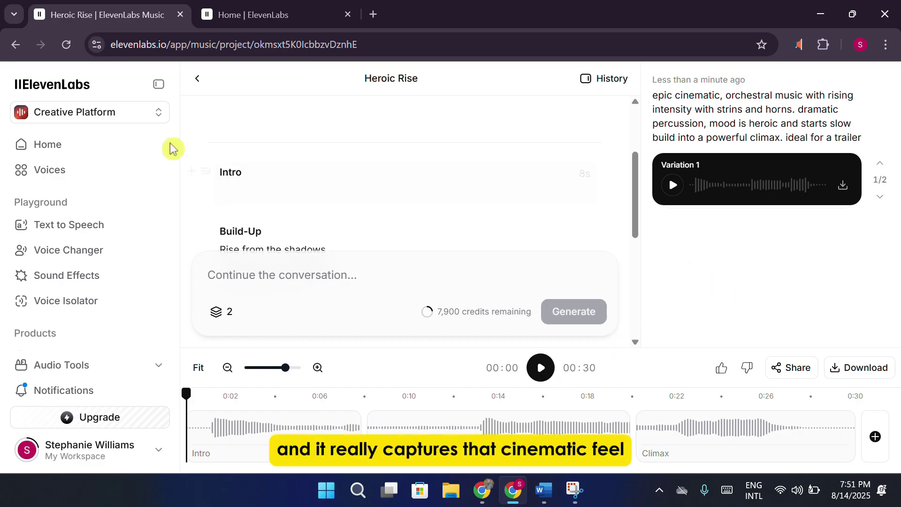
Step: Go back from the Heroic Rise project to the ElevenLabs home dashboard
left_click(100, 157)
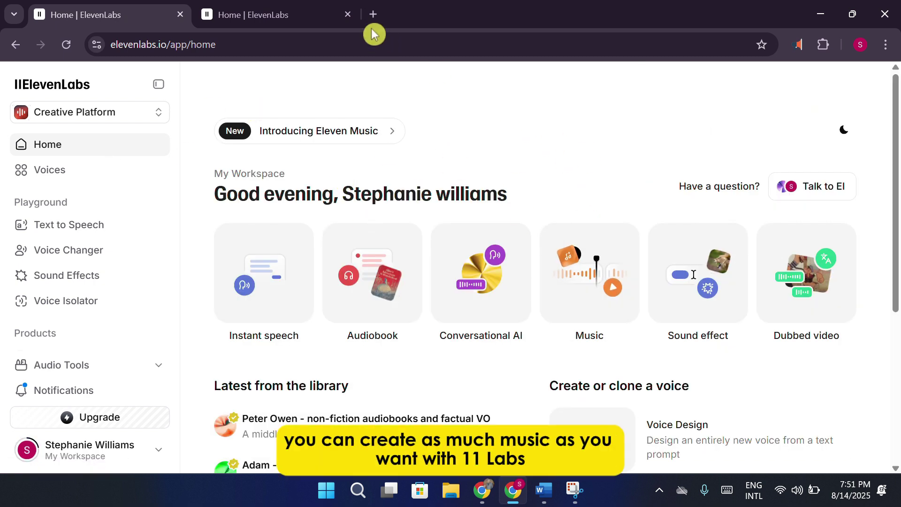
Step: Switch to the ElevenLabs pricing tab and scroll to the Free, Starter, Creator and Pro plan cards
left_click(261, 16)
scroll(519, 217, "down", 4)
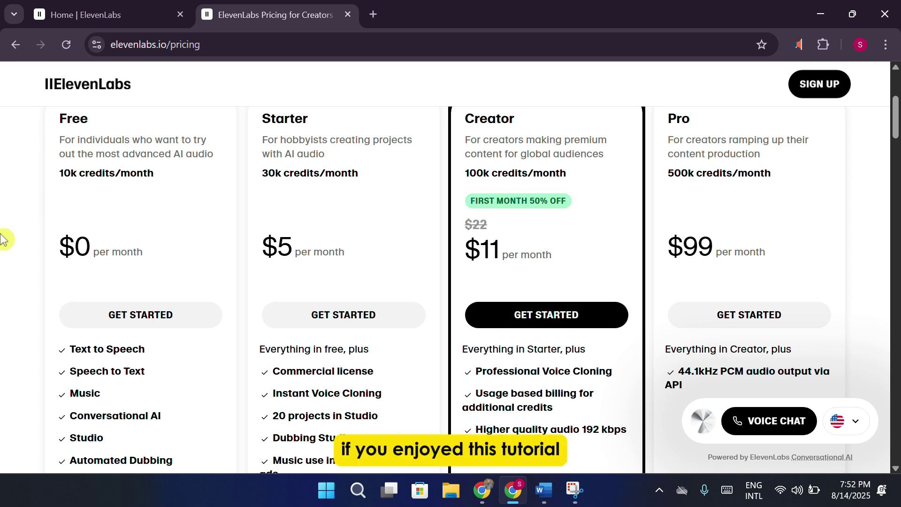
Step: Minimize the Chrome window to reveal the Windows desktop
left_click(820, 15)
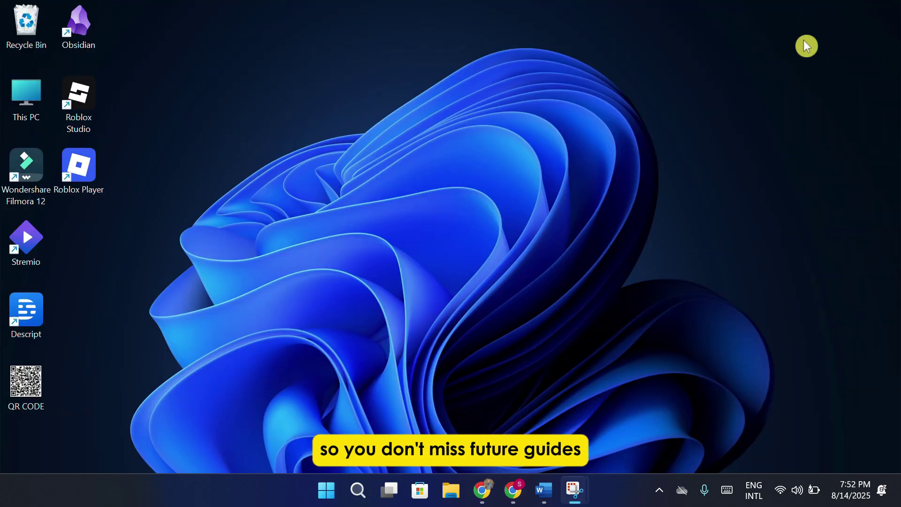